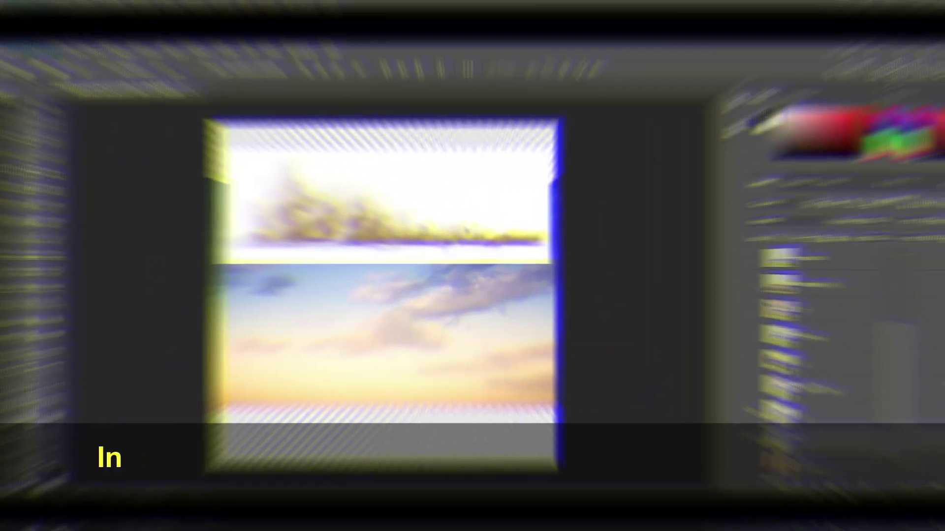
# Create a new 1080×1080 px square document for the poster.
pyautogui.hotkey('ctrl', 'n')
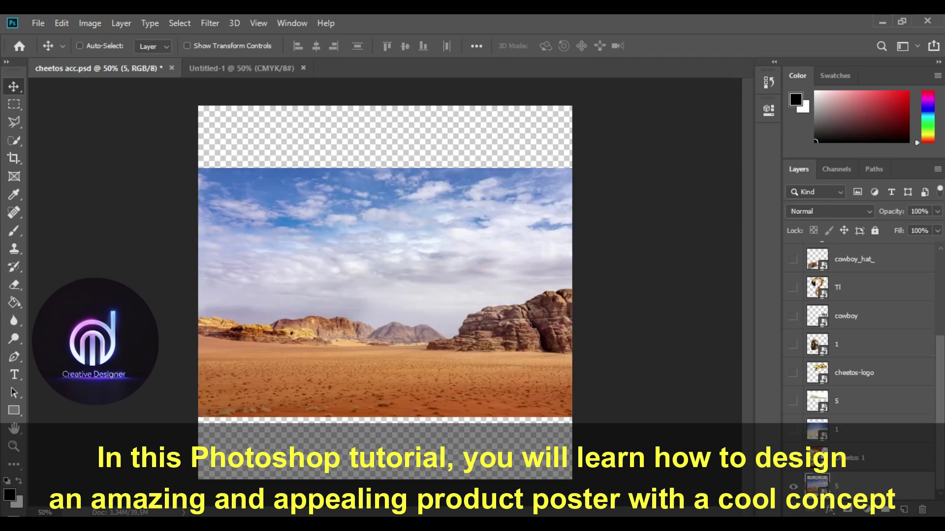
# Enlarge the desert photo to fill the canvas width, then duplicate it and shift the copy upward.
pyautogui.hotkey('ctrl', 't')
pyautogui.moveTo(385, 230); pyautogui.dragTo(385, 139)
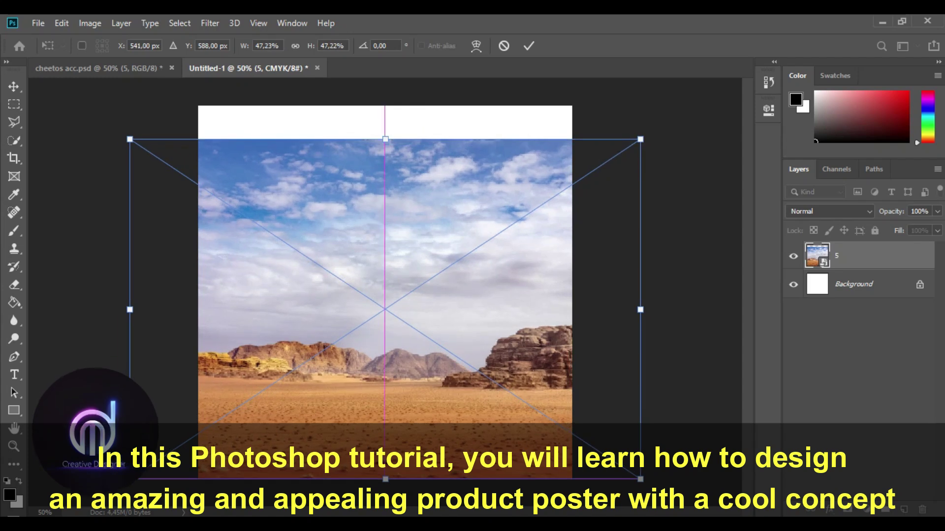
pyautogui.press('Return')
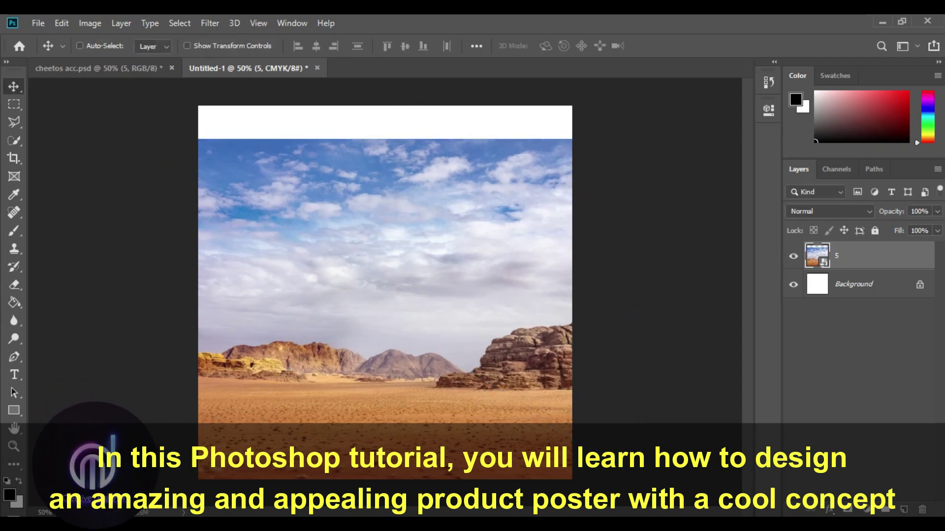
pyautogui.rightClick(866, 256)
pyautogui.click(717, 49)
pyautogui.press('Return')
pyautogui.moveTo(409, 213)
pyautogui.mouseDown()
pyautogui.moveTo(408, 187)
pyautogui.moveTo(371, 270)
pyautogui.mouseUp()
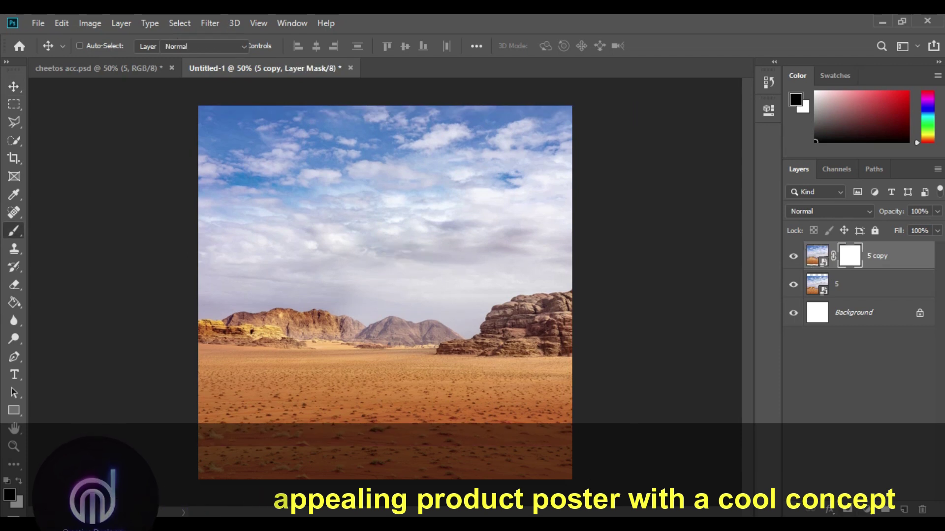
# Shrink the brush size to 259 for mask painting.
pyautogui.click(100, 46)
pyautogui.moveTo(47, 80); pyautogui.dragTo(37, 81)
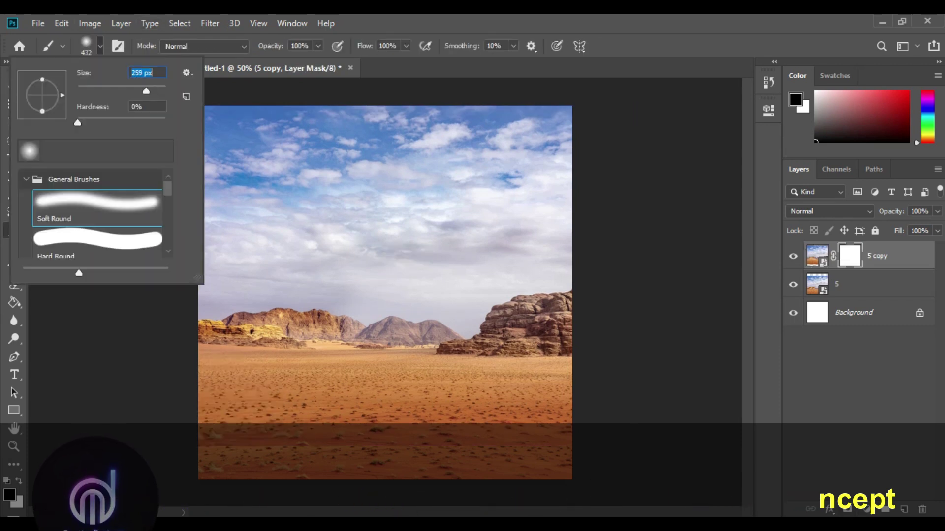
pyautogui.press('Return')
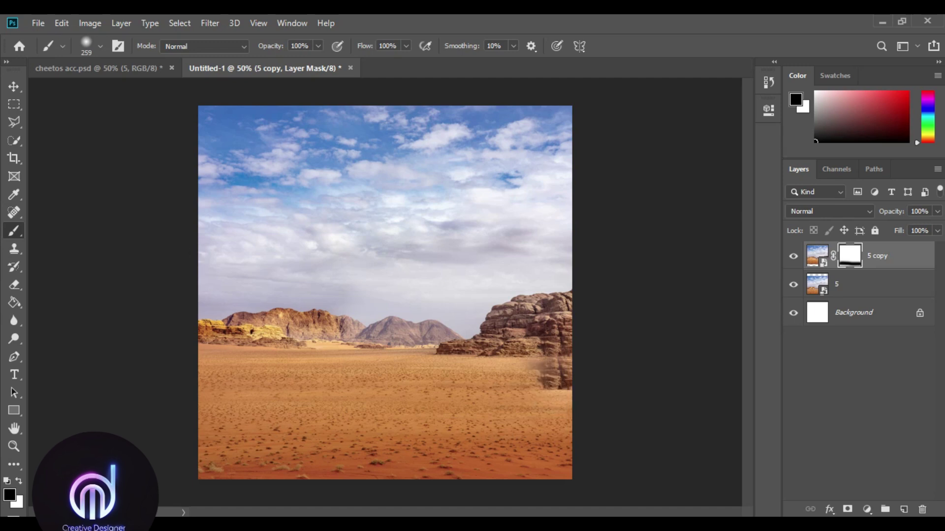
pyautogui.press('v')
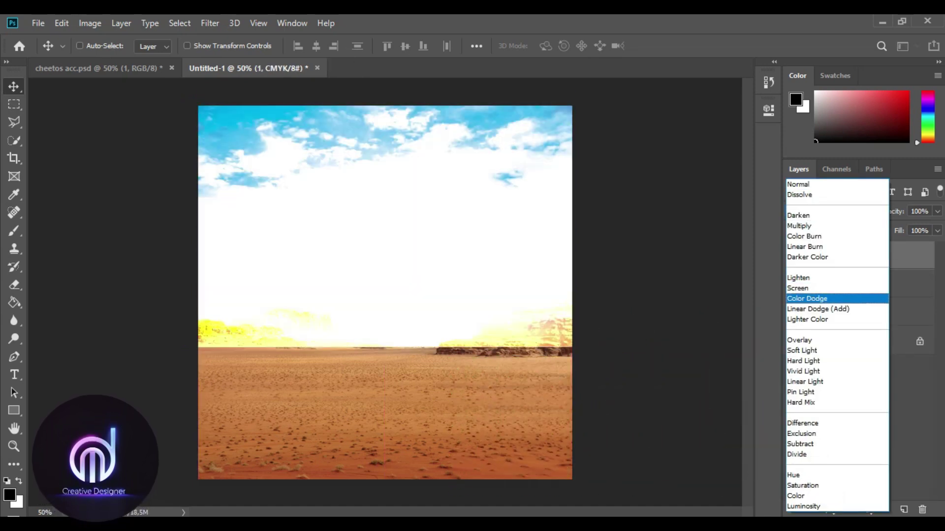
# Blend sky layer 1 in Screen mode at the top, masking it to reveal the horizon mountains.
pyautogui.click(797, 287)
pyautogui.hotkey('ctrl', ']')
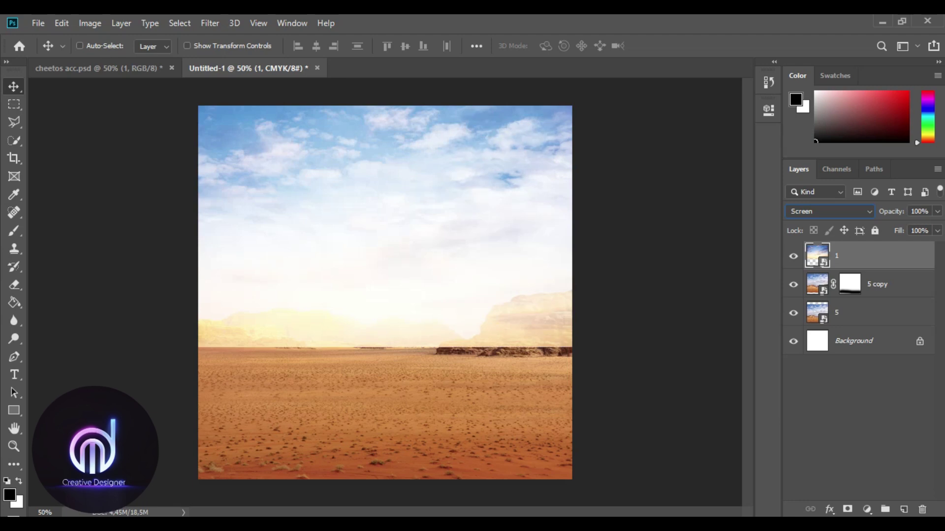
pyautogui.press('b')
pyautogui.moveTo(202, 319); pyautogui.dragTo(566, 315)
pyautogui.moveTo(256, 315); pyautogui.dragTo(566, 305)
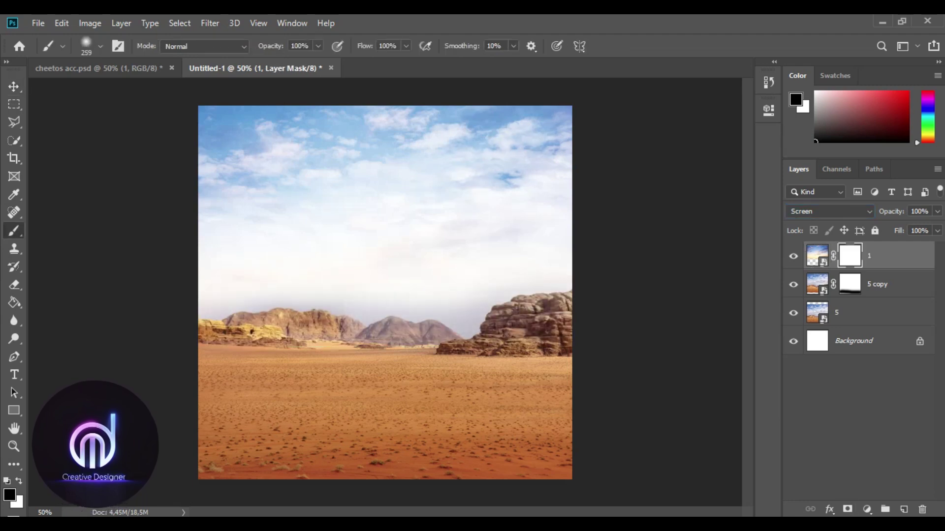
pyautogui.press('v')
pyautogui.hotkey('ctrl', 'Tab')
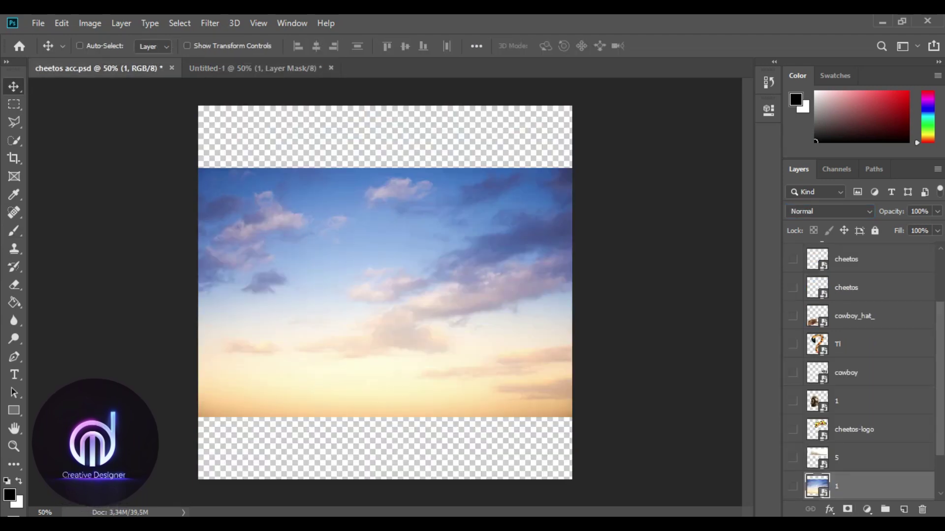
# Bring in and scale the Cheetos bag, then delete that first placement.
pyautogui.hotkey('ctrl', 'Tab')
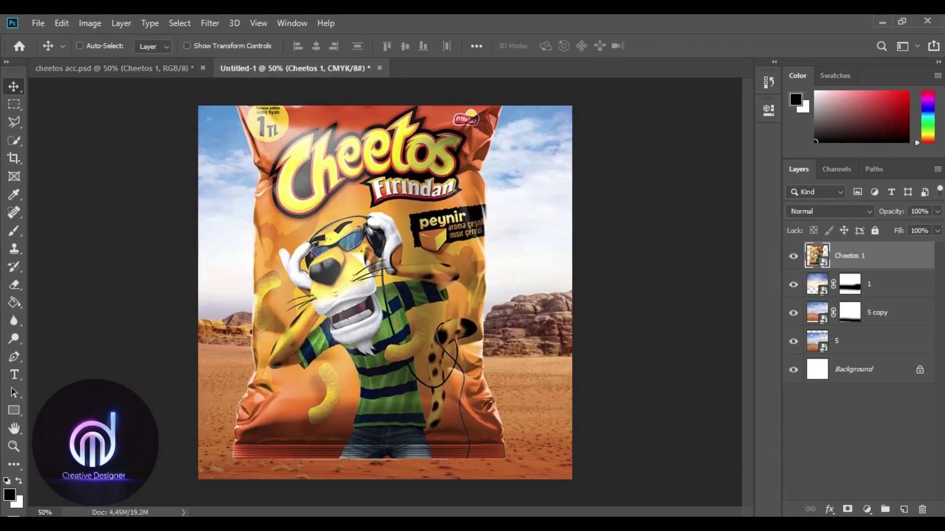
pyautogui.hotkey('ctrl', 't')
pyautogui.moveTo(571, 478); pyautogui.dragTo(415, 359)
pyautogui.moveTo(325, 232); pyautogui.dragTo(396, 300)
pyautogui.moveTo(302, 172); pyautogui.dragTo(284, 154)
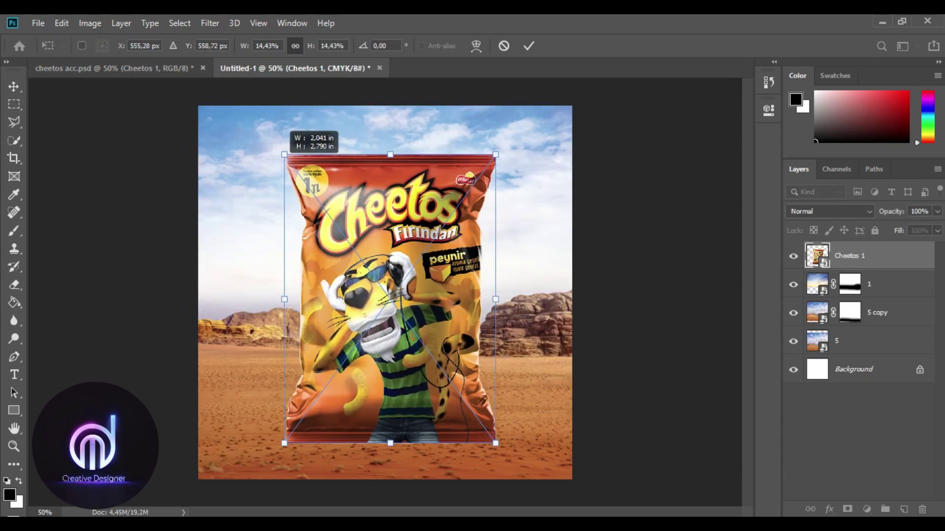
pyautogui.press('Return')
pyautogui.press('Delete')
# Place the Cheetos bag again at about 15% size, set lower on the desert.
pyautogui.hotkey('ctrl', 'Tab')
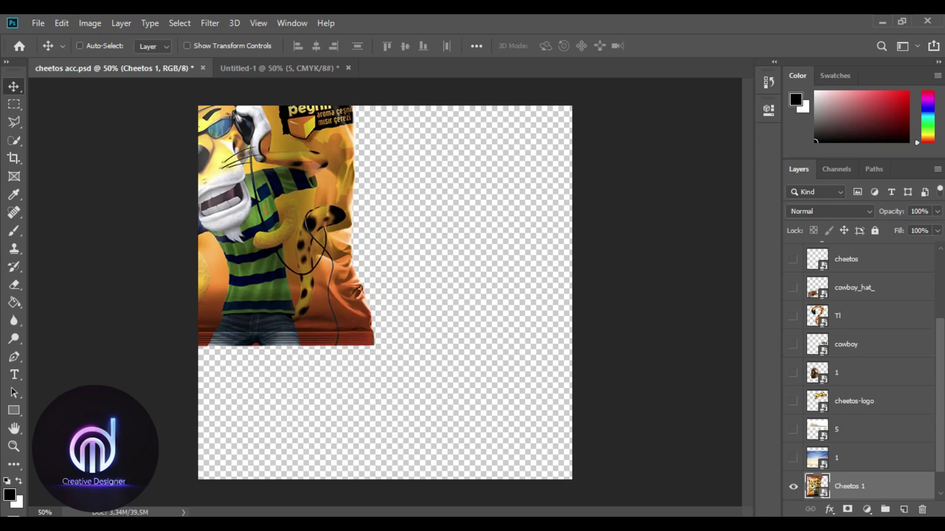
pyautogui.hotkey('ctrl', 'Tab')
pyautogui.hotkey('ctrl', ']')
pyautogui.hotkey('ctrl', ']')
pyautogui.hotkey('ctrl', 't')
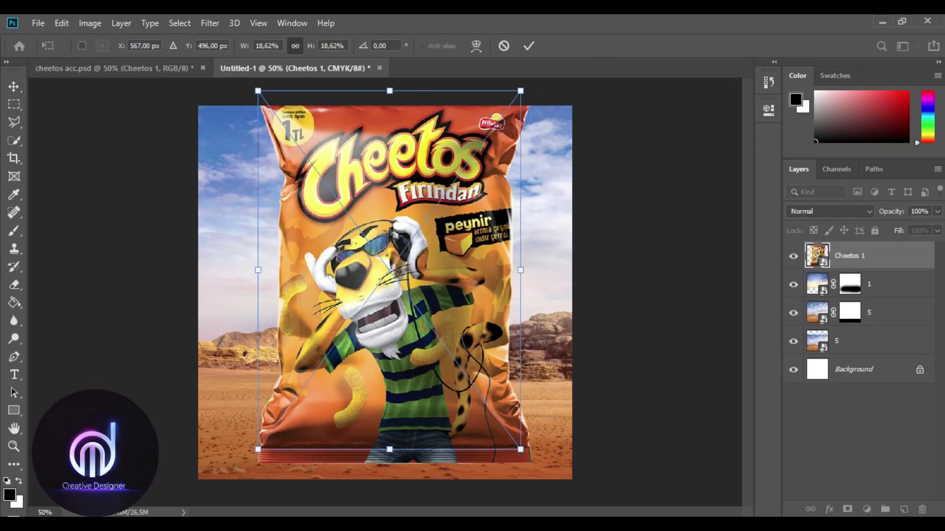
pyautogui.moveTo(520, 449); pyautogui.dragTo(490, 382)
pyautogui.moveTo(379, 239); pyautogui.dragTo(377, 280)
pyautogui.moveTo(480, 422); pyautogui.dragTo(486, 434)
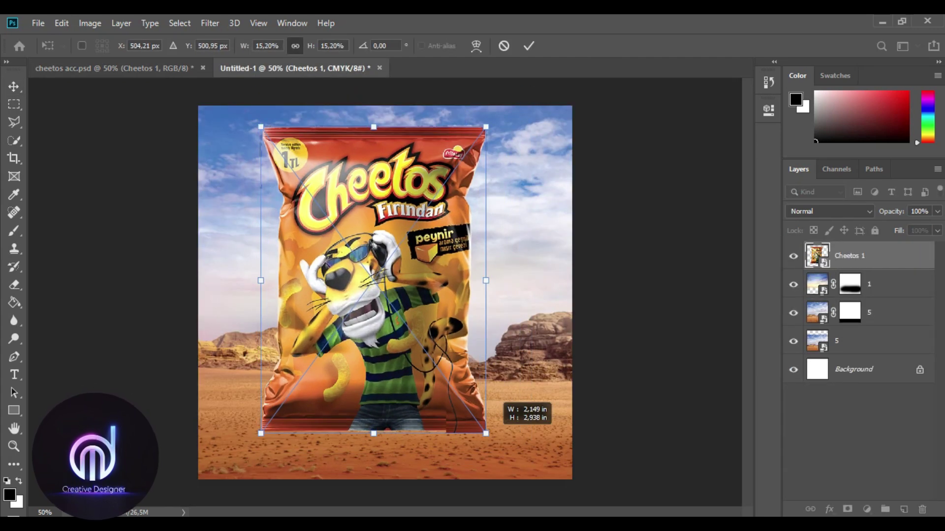
pyautogui.press('Return')
# Paint a soft black shadow on a new layer beneath the bag and stretch it wider.
pyautogui.click(904, 509)
pyautogui.press('b')
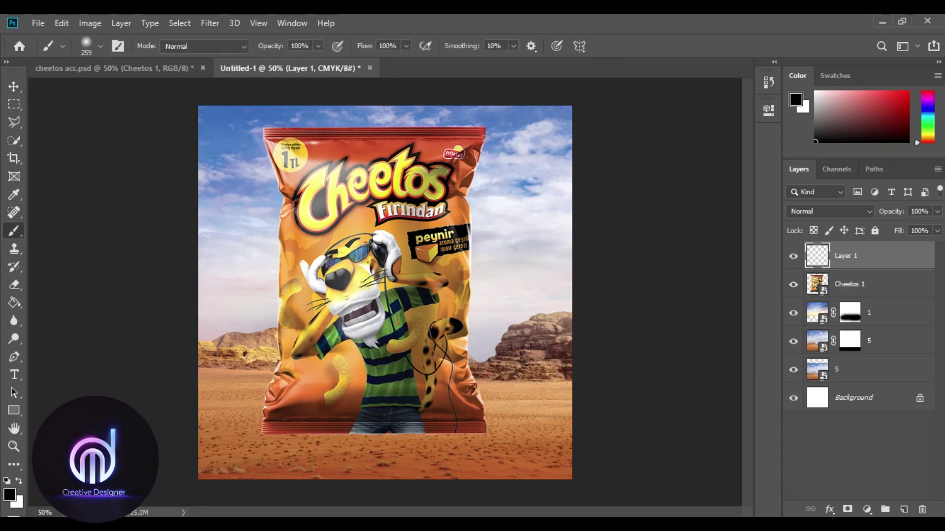
pyautogui.click(91, 46)
pyautogui.moveTo(320, 437); pyautogui.dragTo(450, 437)
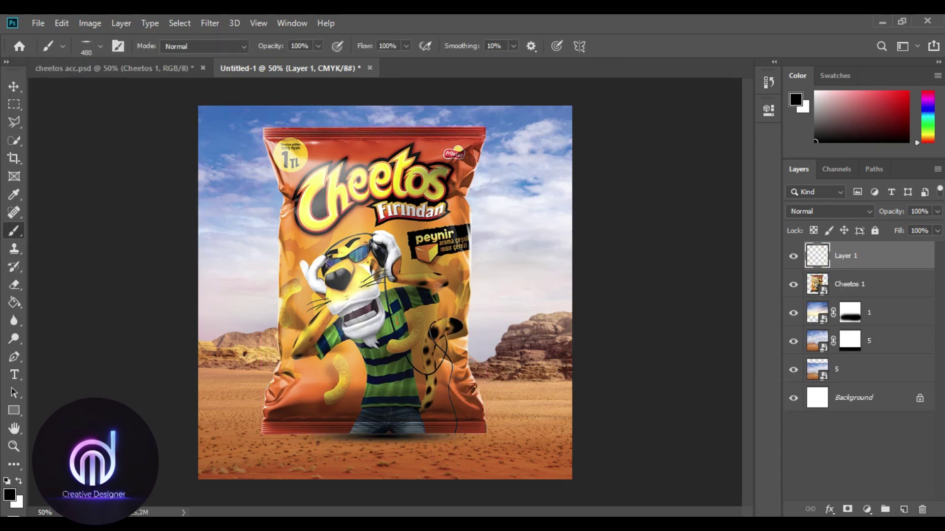
pyautogui.moveTo(837, 291); pyautogui.dragTo(837, 296)
pyautogui.hotkey('ctrl', 't')
pyautogui.moveTo(568, 437); pyautogui.dragTo(572, 437)
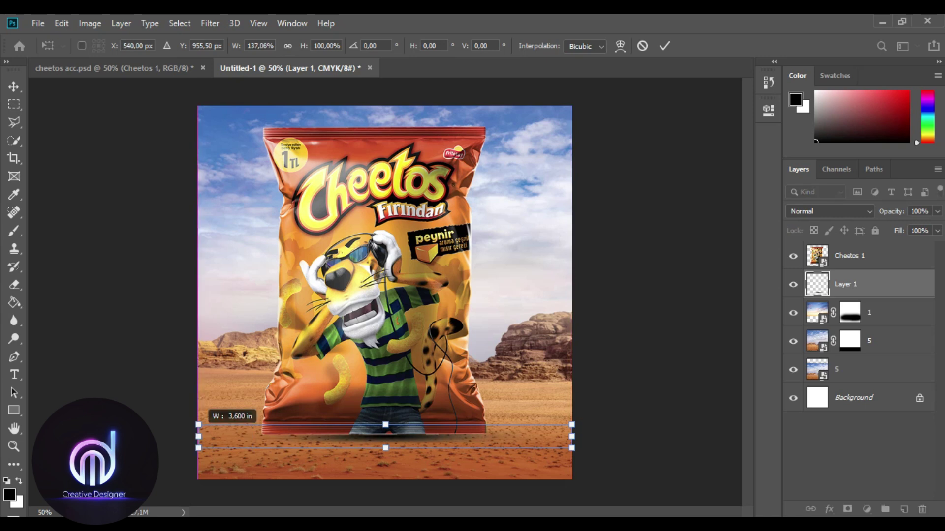
pyautogui.press('Return')
pyautogui.press('v')
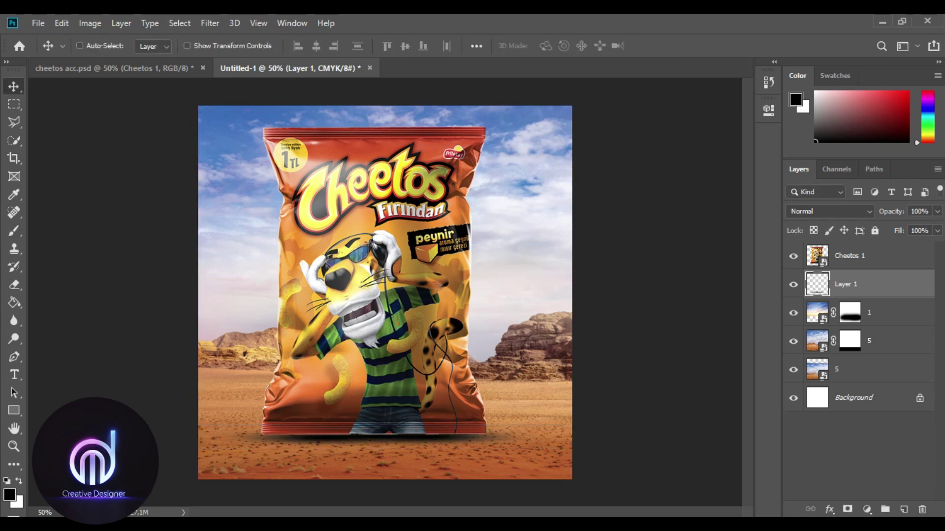
pyautogui.hotkey('alt', ']')
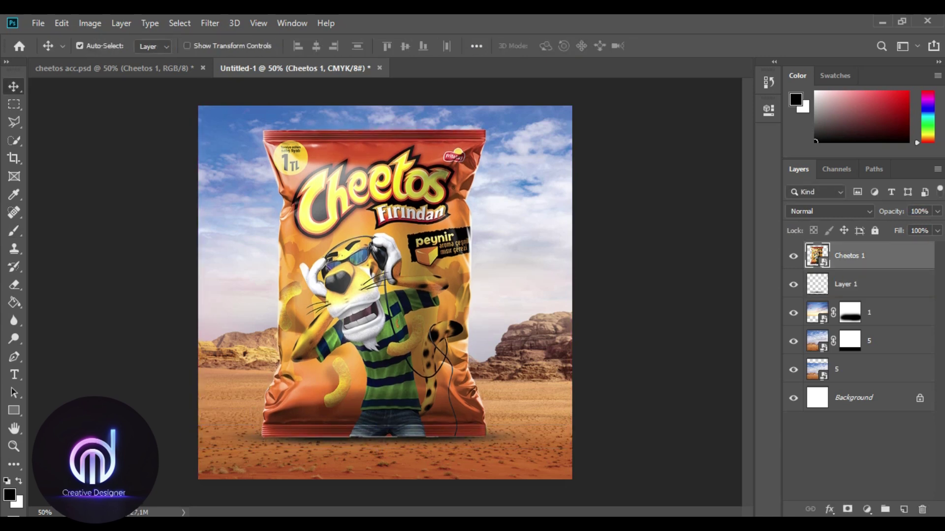
pyautogui.hotkey('ctrl', 't')
# Place the cheetah character, scaled down at the lower right of the bag.
pyautogui.press('Return')
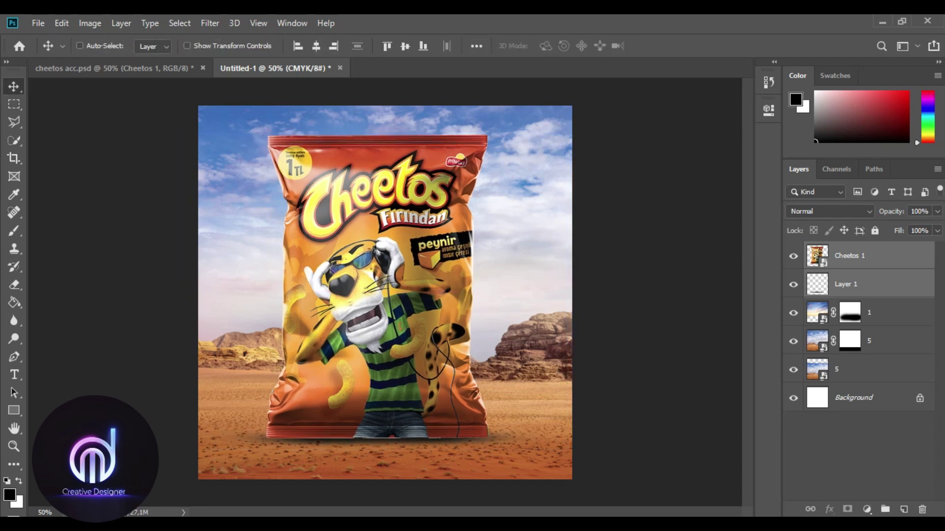
pyautogui.hotkey('ctrl', 'Tab')
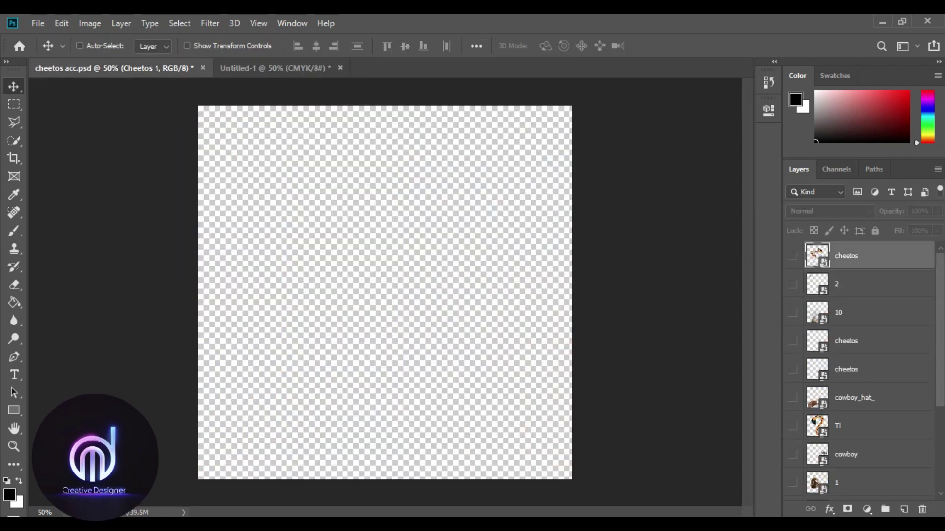
pyautogui.hotkey('ctrl', 't')
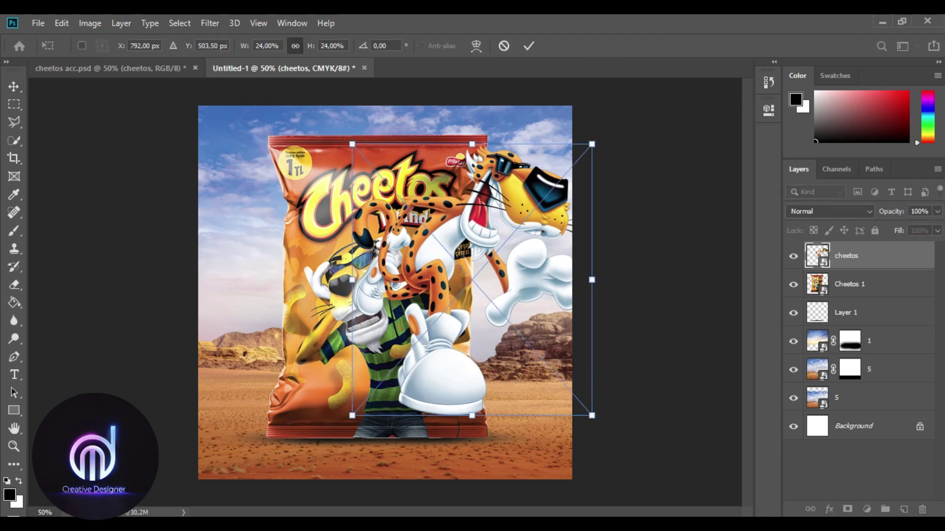
pyautogui.moveTo(591, 413); pyautogui.dragTo(558, 394)
pyautogui.moveTo(471, 286); pyautogui.dragTo(501, 352)
pyautogui.press('Return')
# Send the cheetah behind the bag and scale and shift both slightly down-left.
pyautogui.hotkey('ctrl', '[')
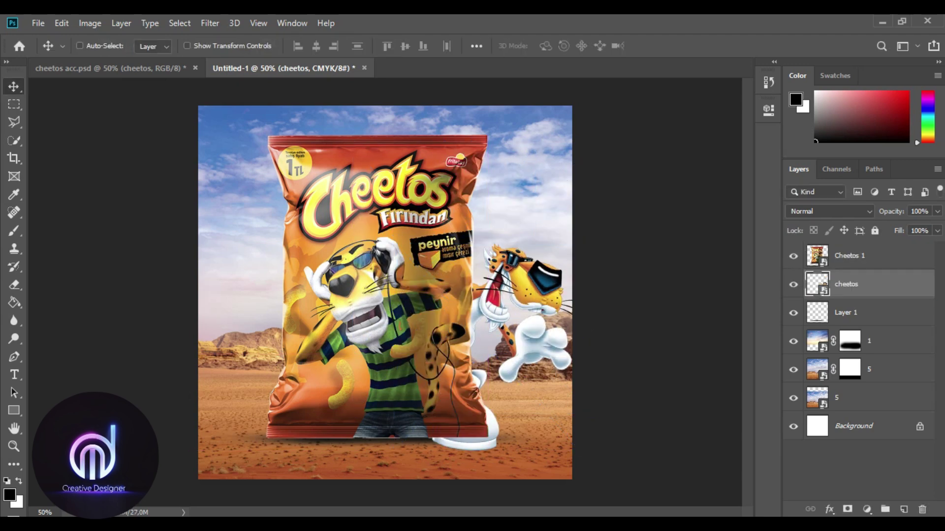
pyautogui.hotkey('ctrl', 't')
pyautogui.moveTo(573, 452); pyautogui.dragTo(565, 443)
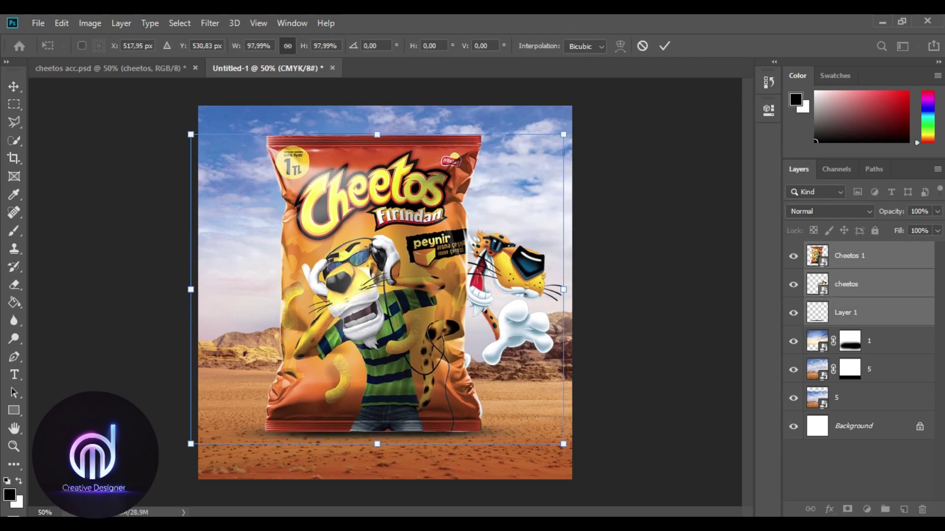
pyautogui.press('Return')
pyautogui.moveTo(383, 276); pyautogui.dragTo(381, 283)
pyautogui.hotkey('alt', '[')
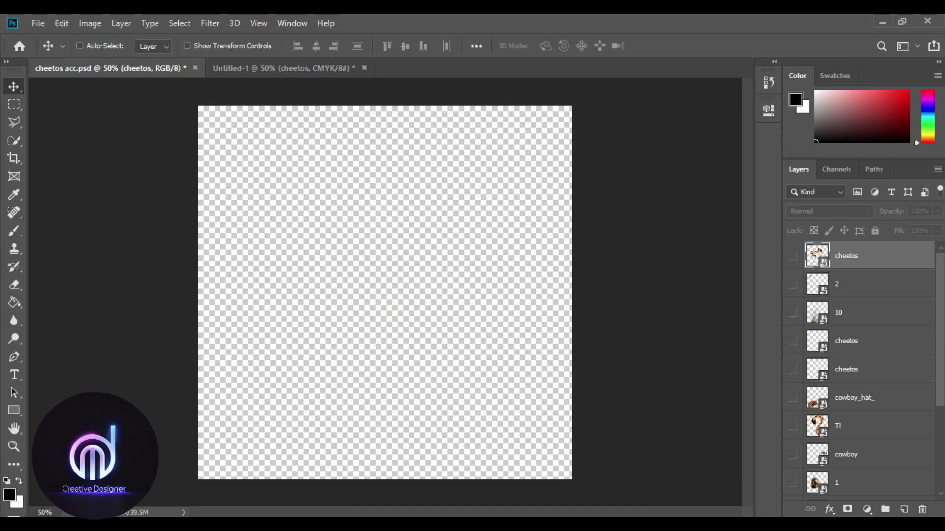
# Add the cowboy hat, flipped horizontally, shrunk onto the cheetah's head and tilted.
pyautogui.hotkey('ctrl', 't')
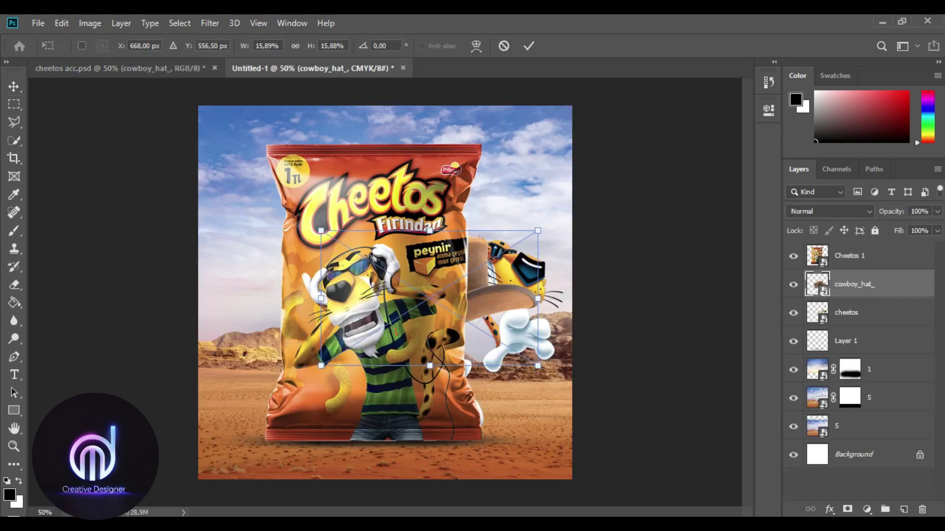
pyautogui.rightClick(503, 255)
pyautogui.click(542, 416)
pyautogui.moveTo(498, 248); pyautogui.dragTo(576, 204)
pyautogui.hotkey('ctrl', 't')
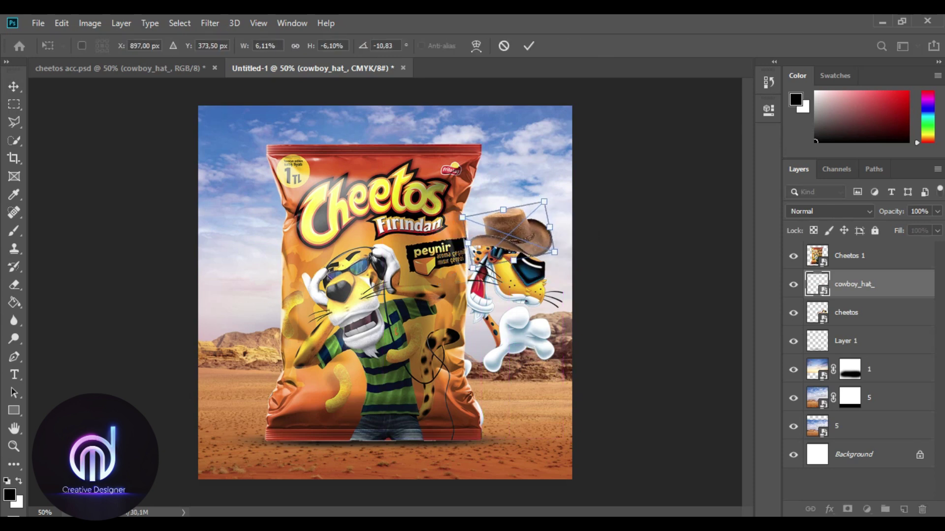
pyautogui.press('Return')
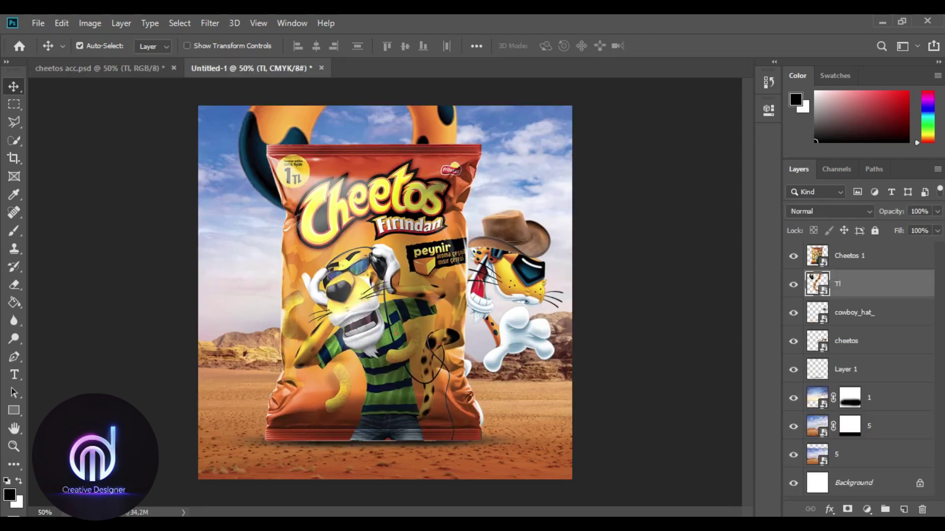
# Shrink and rotate the spotted tail so it curls upward left of the bag.
pyautogui.hotkey('ctrl', 't')
pyautogui.moveTo(324, 344)
pyautogui.mouseDown()
pyautogui.moveTo(305, 285)
pyautogui.moveTo(275, 295)
pyautogui.mouseUp()
pyautogui.moveTo(231, 217); pyautogui.dragTo(194, 278)
pyautogui.moveTo(391, 288); pyautogui.dragTo(392, 285)
pyautogui.hotkey('ctrl', 't')
pyautogui.moveTo(276, 236); pyautogui.dragTo(268, 246)
pyautogui.moveTo(344, 315); pyautogui.dragTo(365, 285)
pyautogui.press('Return')
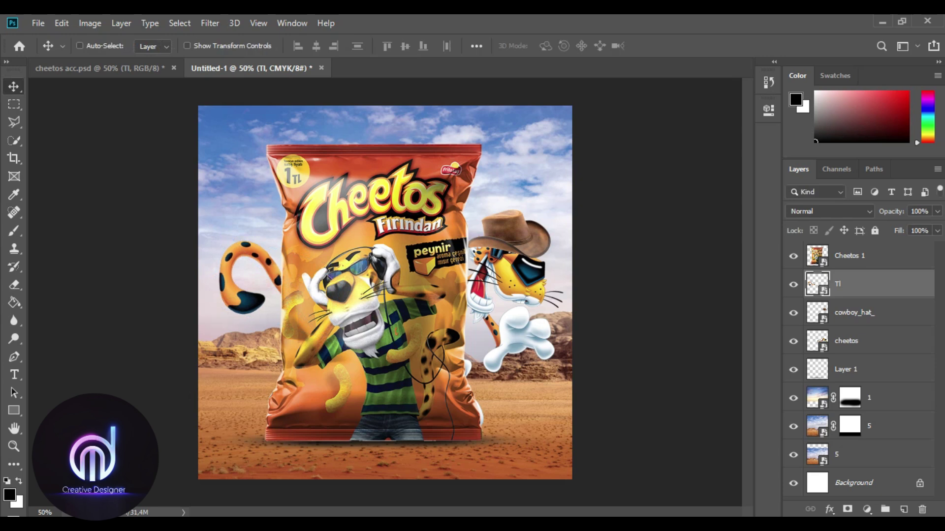
# Paste the horseshoe post on top of all layers, shrunk into the lower left.
pyautogui.hotkey('ctrl', 'Tab')
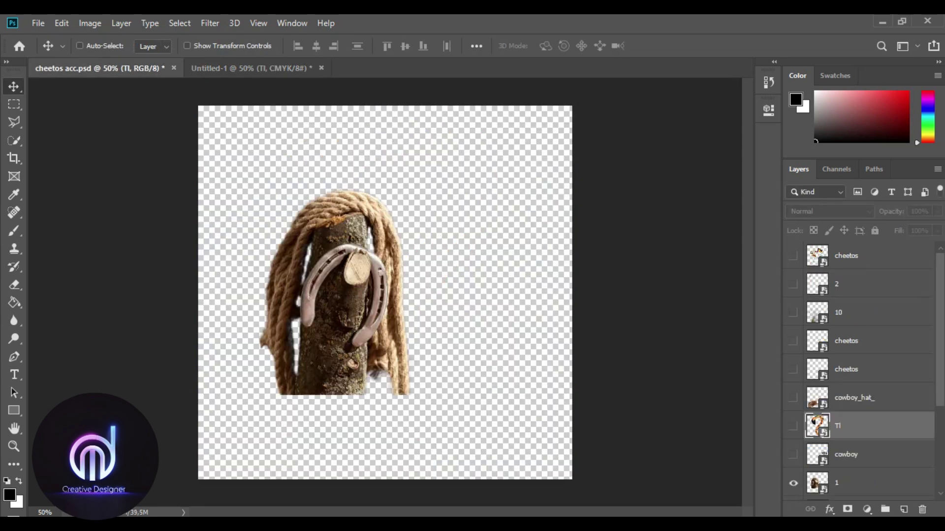
pyautogui.hotkey('ctrl', 'Tab')
pyautogui.hotkey('ctrl', 'v')
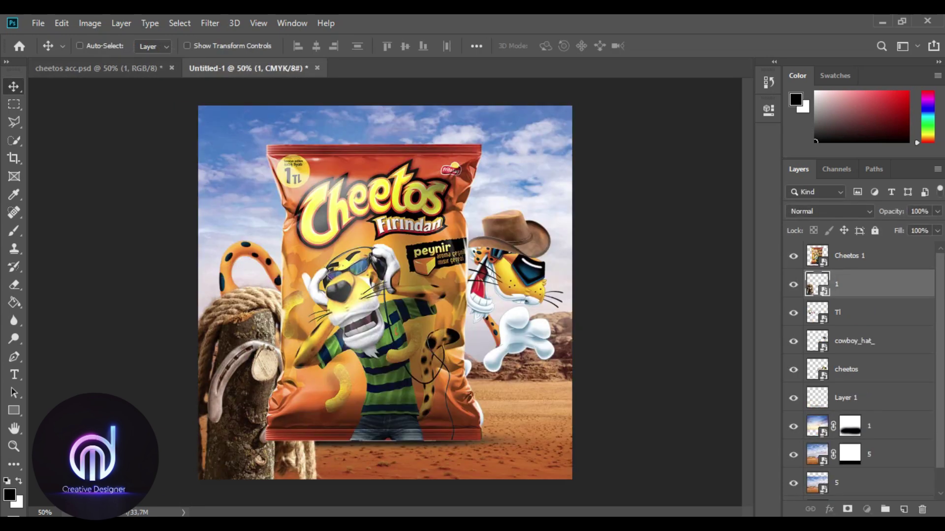
pyautogui.hotkey('ctrl', 'shift', ']')
pyautogui.hotkey('ctrl', 't')
pyautogui.moveTo(164, 274)
pyautogui.mouseDown()
pyautogui.moveTo(204, 334)
pyautogui.moveTo(241, 335)
pyautogui.mouseUp()
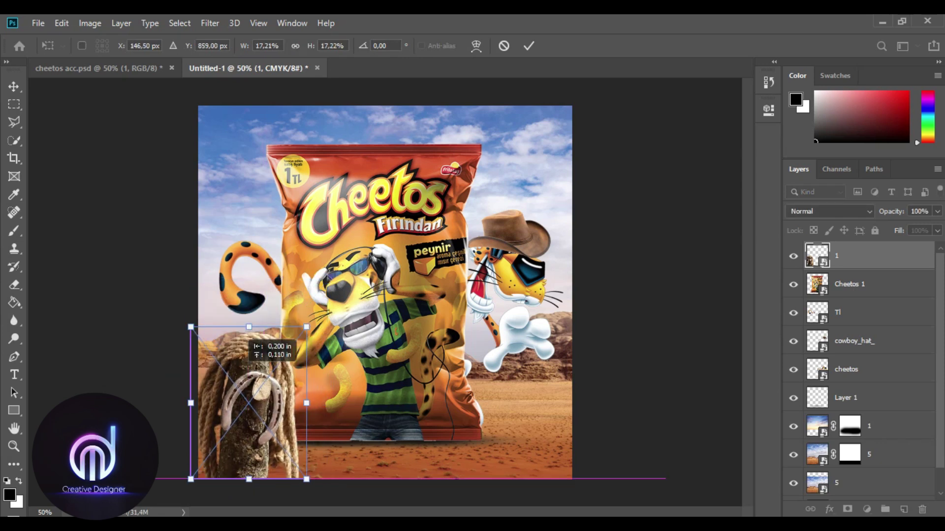
pyautogui.moveTo(306, 327); pyautogui.dragTo(295, 339)
pyautogui.press('Return')
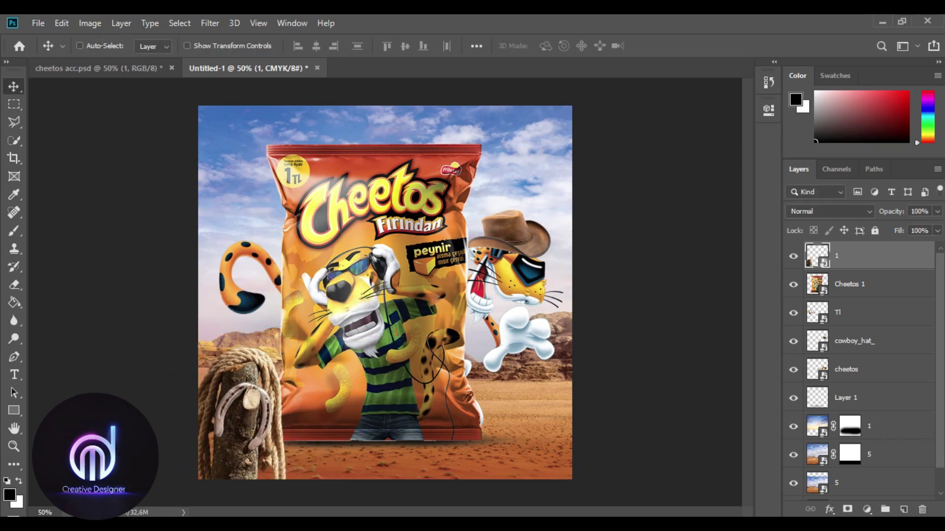
# Shrink the bag and characters together, moving them lower right, and nudge the rope post left.
pyautogui.hotkey('alt', '[')
pyautogui.hotkey('shift', 'alt', '[')
pyautogui.hotkey('shift', 'alt', '[')
pyautogui.hotkey('shift', 'alt', '[')
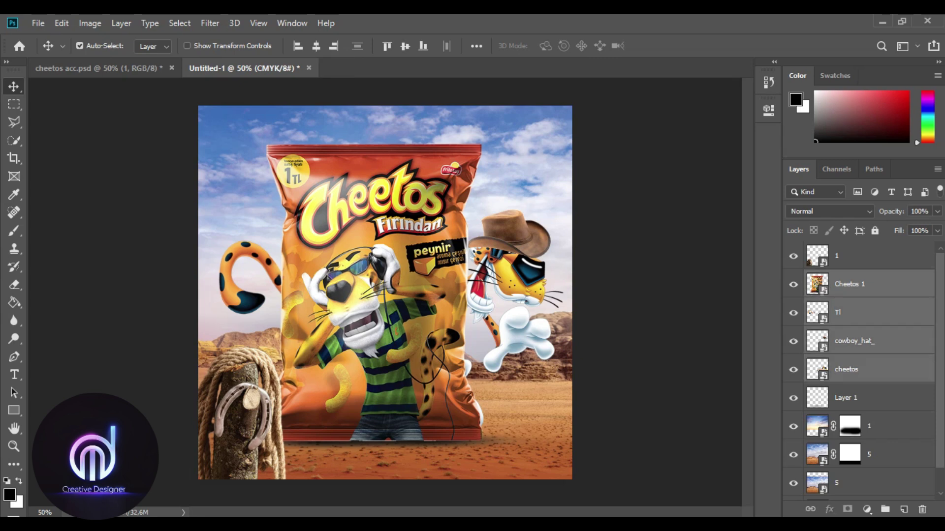
pyautogui.hotkey('shift', 'alt', '[')
pyautogui.hotkey('ctrl', 't')
pyautogui.moveTo(564, 453); pyautogui.dragTo(545, 437)
pyautogui.moveTo(374, 295); pyautogui.dragTo(404, 310)
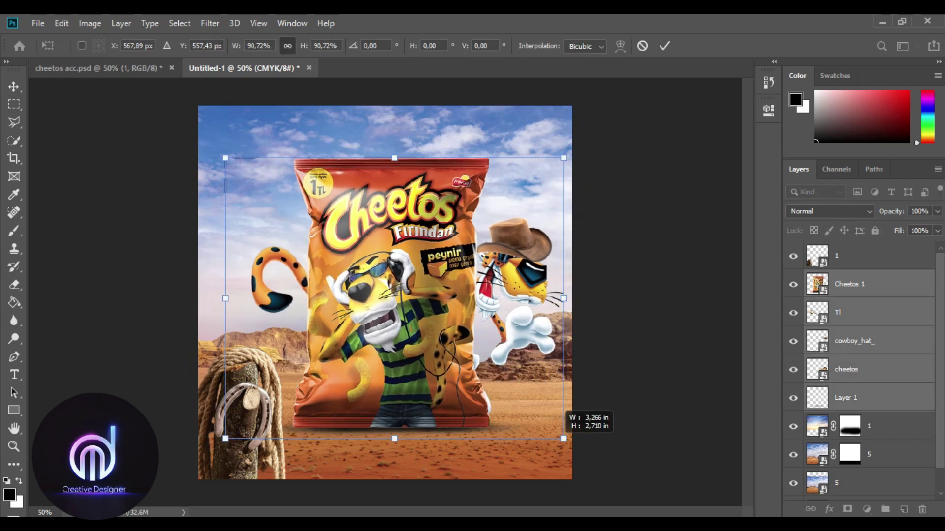
pyautogui.moveTo(576, 452); pyautogui.dragTo(561, 436)
pyautogui.moveTo(401, 339); pyautogui.dragTo(416, 352)
pyautogui.press('Return')
pyautogui.moveTo(236, 389); pyautogui.dragTo(224, 401)
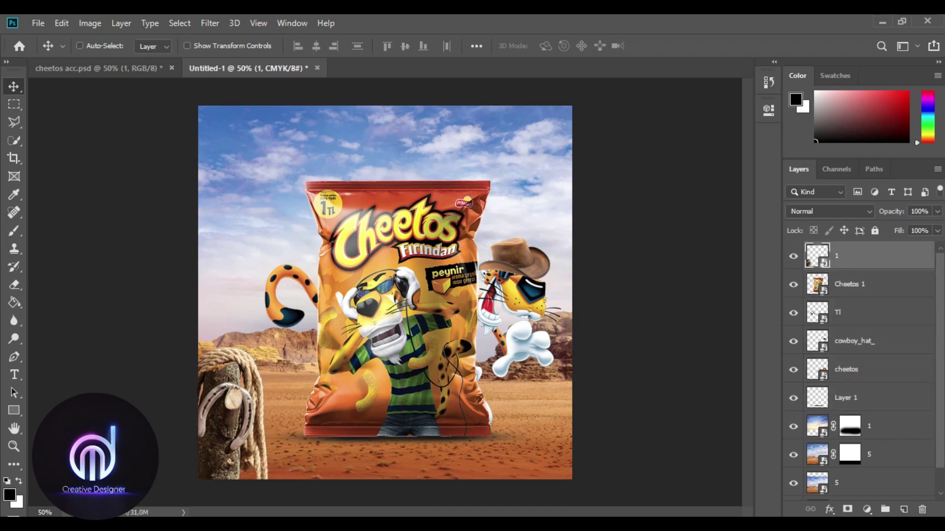
# Bring the horse riders into the poster and shrink them into the distance.
pyautogui.click(98, 68)
pyautogui.click(846, 450)
pyautogui.moveTo(492, 268)
pyautogui.mouseDown()
pyautogui.moveTo(352, 355)
pyautogui.moveTo(362, 388)
pyautogui.mouseUp()
pyautogui.hotkey('ctrl', 't')
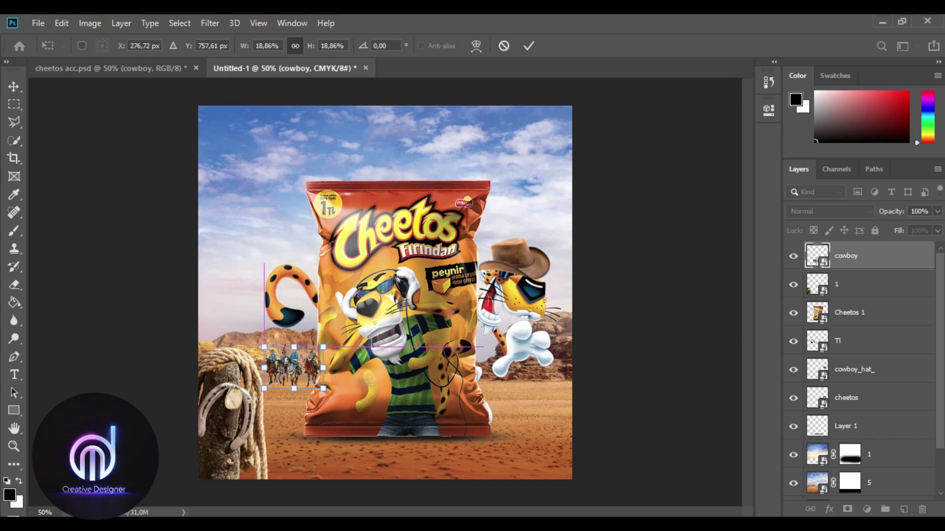
# Paint a soft shadow on a new layer placed beneath the riders and resize it.
pyautogui.click(903, 510)
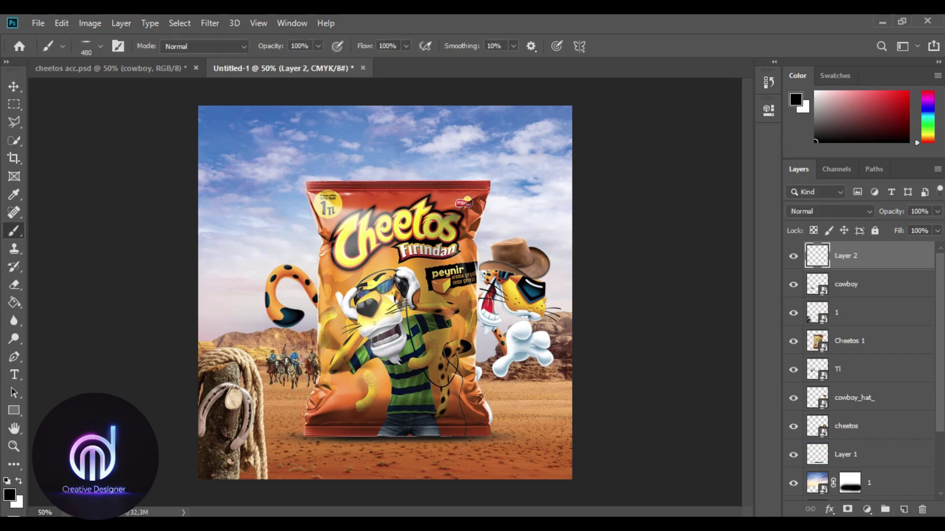
pyautogui.click(100, 45)
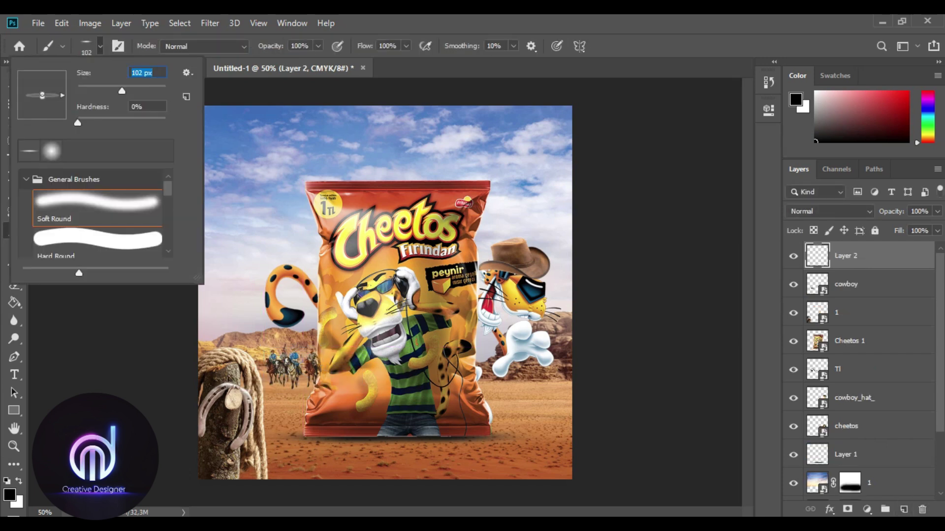
pyautogui.hotkey('ctrl', 't')
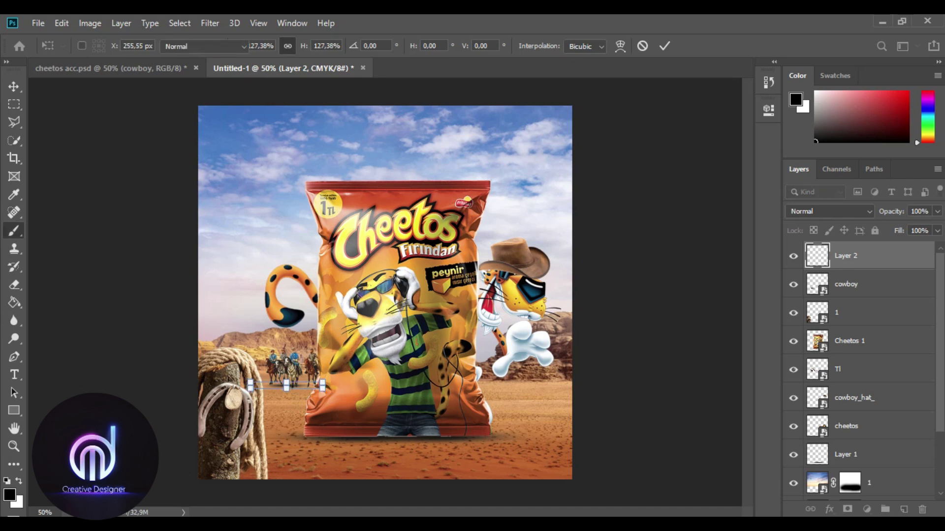
pyautogui.press('Return')
pyautogui.hotkey('ctrl', '[')
pyautogui.hotkey('ctrl', 't')
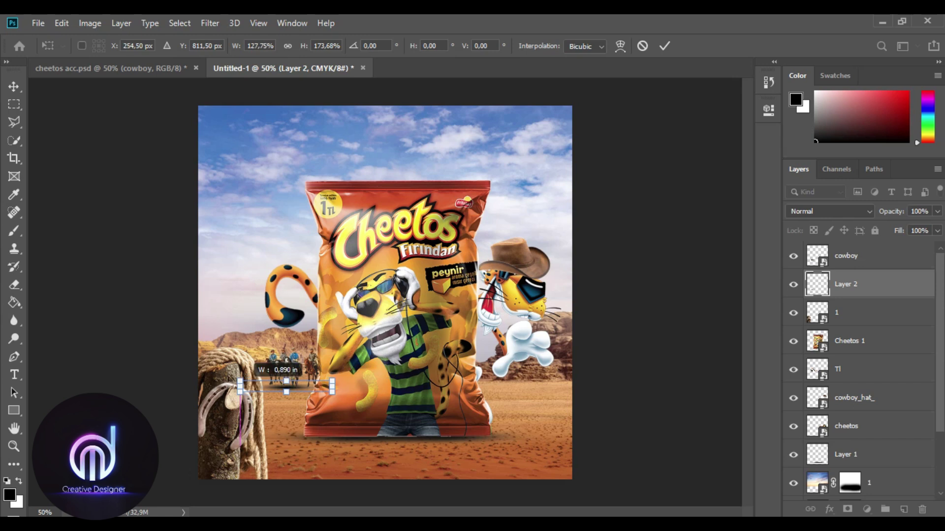
pyautogui.press('Return')
pyautogui.press('b')
pyautogui.press('v')
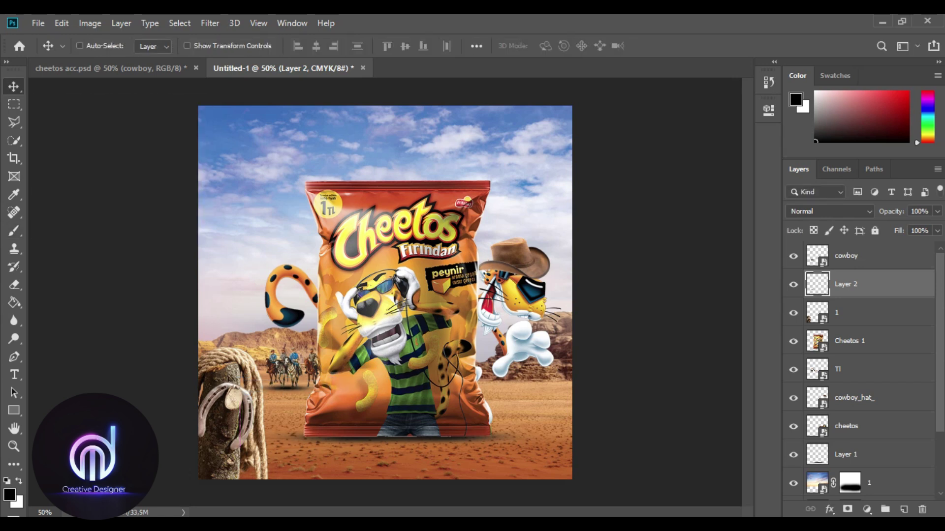
# Set the riders' shadow layer to Multiply at 50% opacity and reshape it.
pyautogui.click(831, 211)
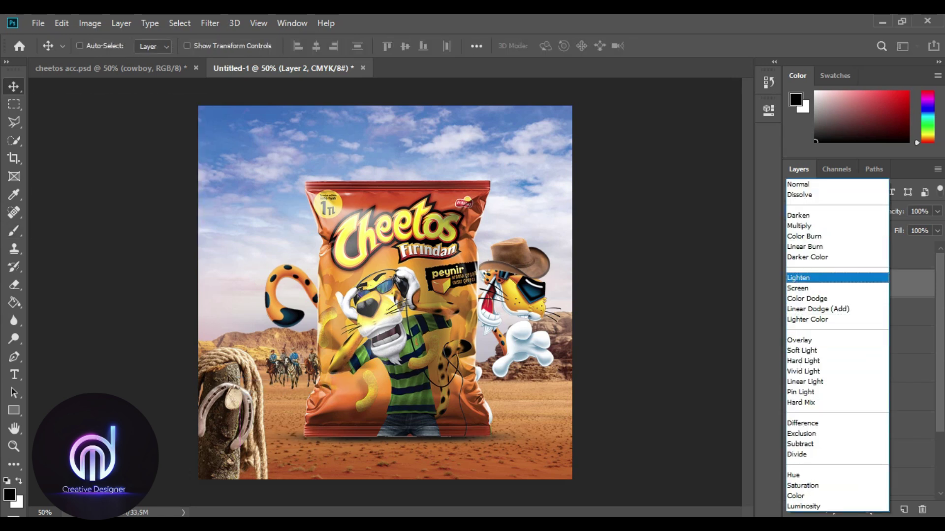
pyautogui.click(798, 226)
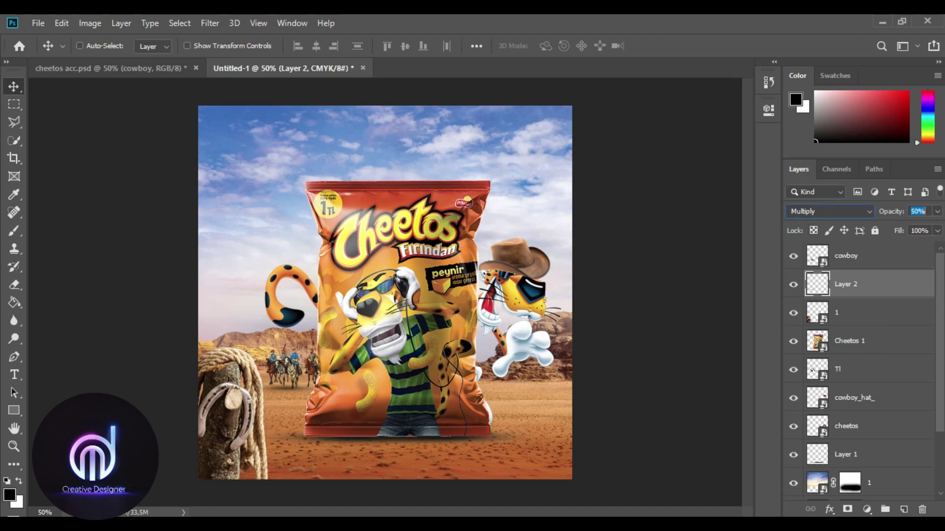
pyautogui.press('Return')
pyautogui.hotkey('ctrl', 't')
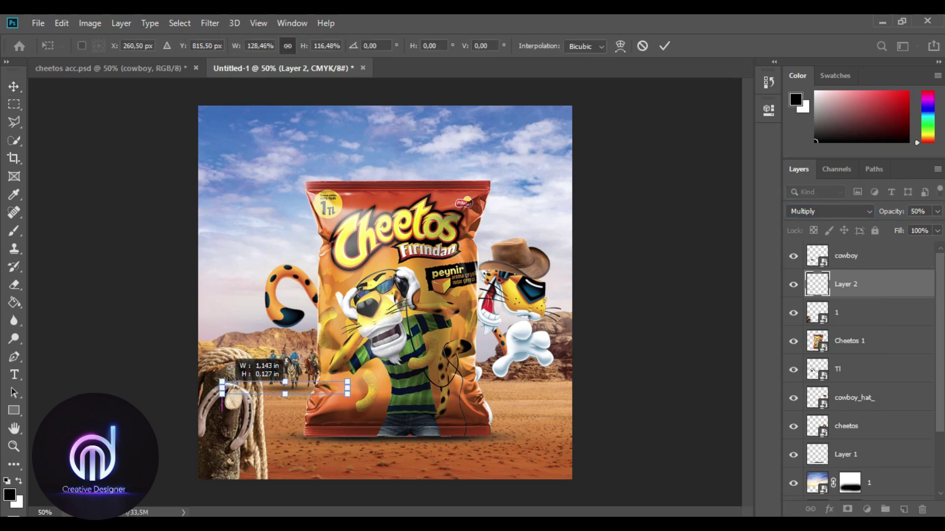
pyautogui.press('Return')
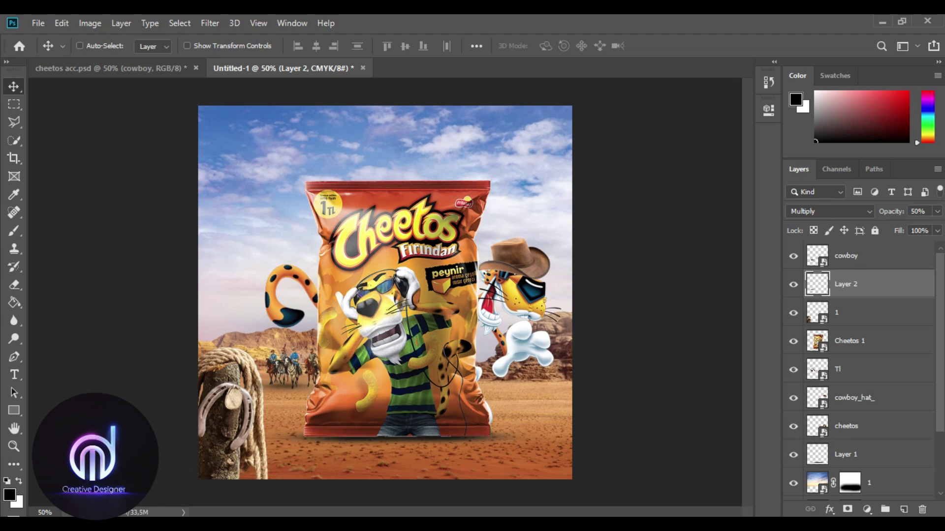
pyautogui.hotkey('ctrl', 'Tab')
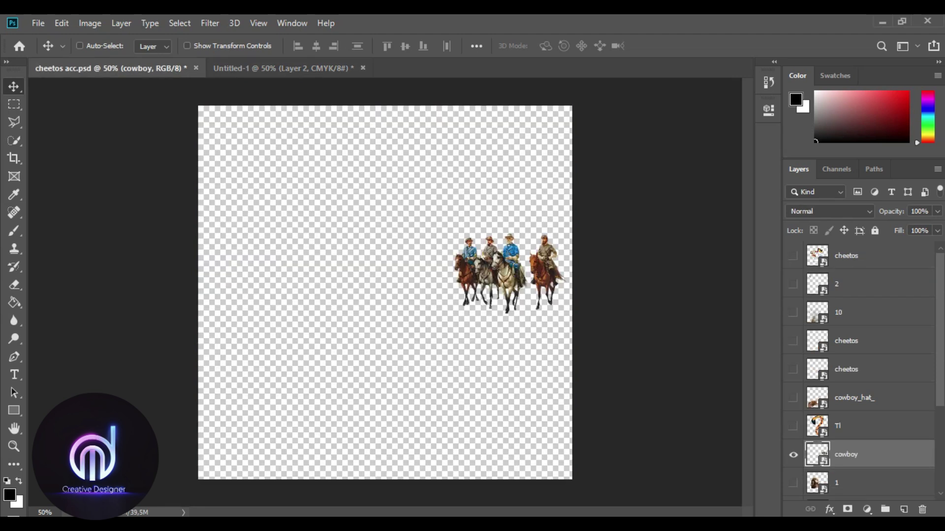
# Duplicate and mirror the cheese puff, then merge both puffs into one layer.
pyautogui.moveTo(507, 354)
pyautogui.mouseDown()
pyautogui.moveTo(298, 295)
pyautogui.moveTo(389, 253)
pyautogui.mouseUp()
pyautogui.hotkey('ctrl', 't')
pyautogui.moveTo(421, 293)
pyautogui.mouseDown()
pyautogui.moveTo(350, 292)
pyautogui.moveTo(380, 330)
pyautogui.mouseUp()
pyautogui.press('Return')
pyautogui.keyDown('ctrl'); pyautogui.click(847, 398); pyautogui.keyUp('ctrl')
pyautogui.rightClick(848, 398)
pyautogui.click(689, 429)
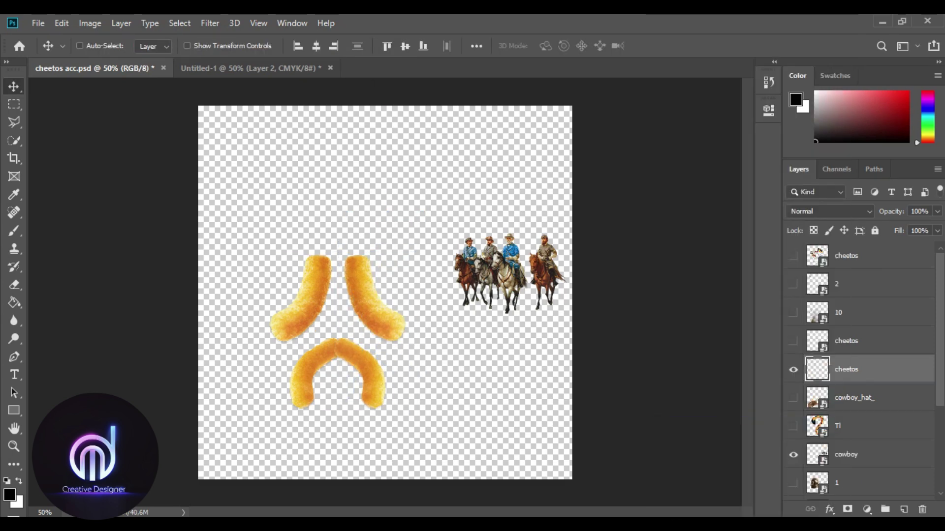
# Place the merged puffs at about 40% size above the bag, below its layer.
pyautogui.moveTo(334, 335); pyautogui.dragTo(327, 210)
pyautogui.hotkey('ctrl', 't')
pyautogui.moveTo(397, 286); pyautogui.dragTo(318, 195)
pyautogui.moveTo(291, 163); pyautogui.dragTo(341, 163)
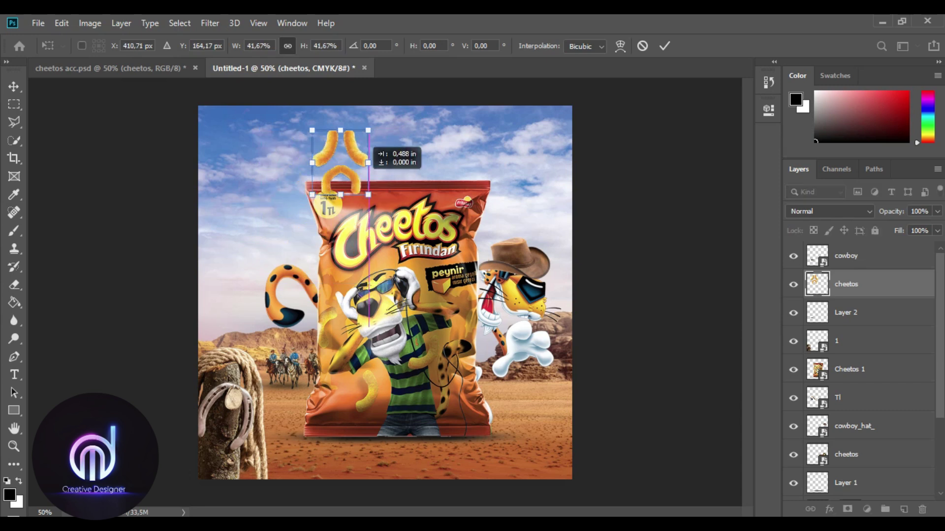
pyautogui.hotkey('ctrl', '[')
pyautogui.hotkey('ctrl', '[')
pyautogui.hotkey('ctrl', '[')
pyautogui.press('Return')
pyautogui.hotkey('ctrl', 't')
pyautogui.moveTo(323, 129); pyautogui.dragTo(328, 134)
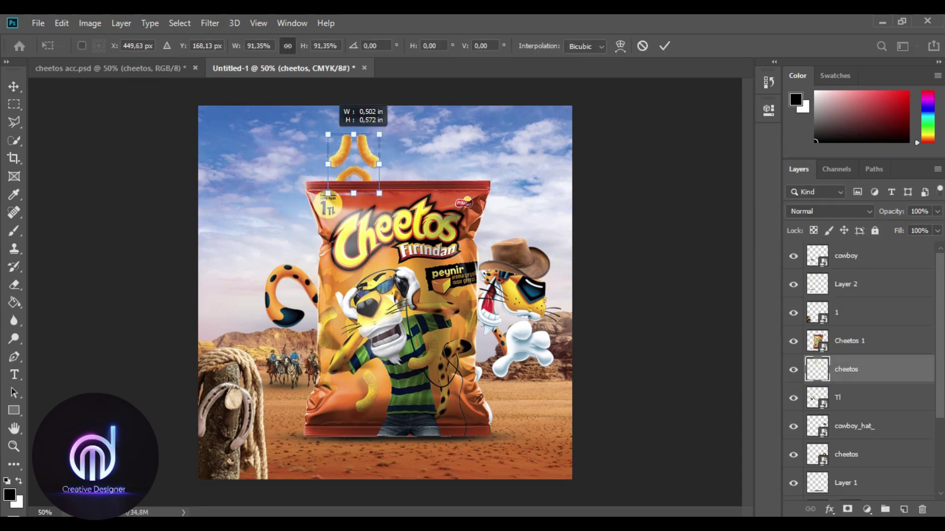
pyautogui.press('Return')
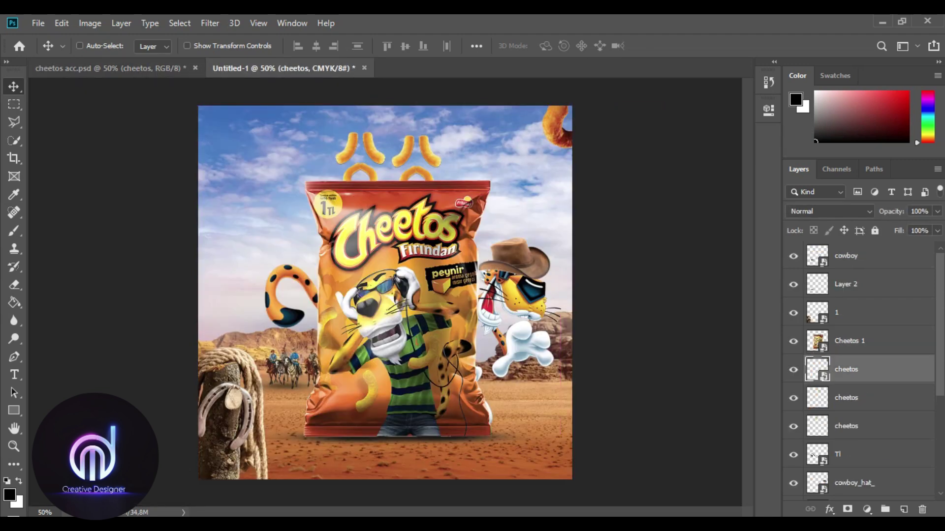
# Apply a Gaussian blur to the cheese puff and duplicate it.
pyautogui.click(210, 23)
pyautogui.moveTo(217, 180)
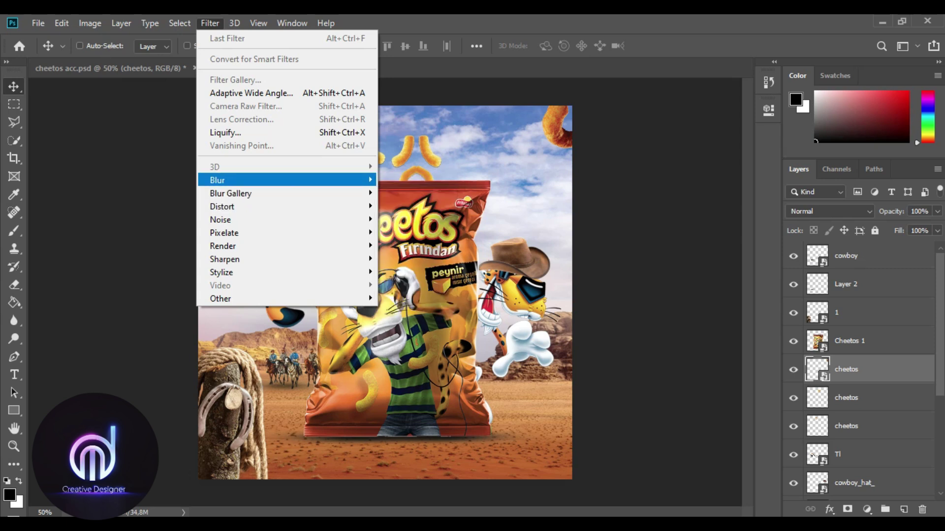
pyautogui.click(408, 221)
pyautogui.press('Return')
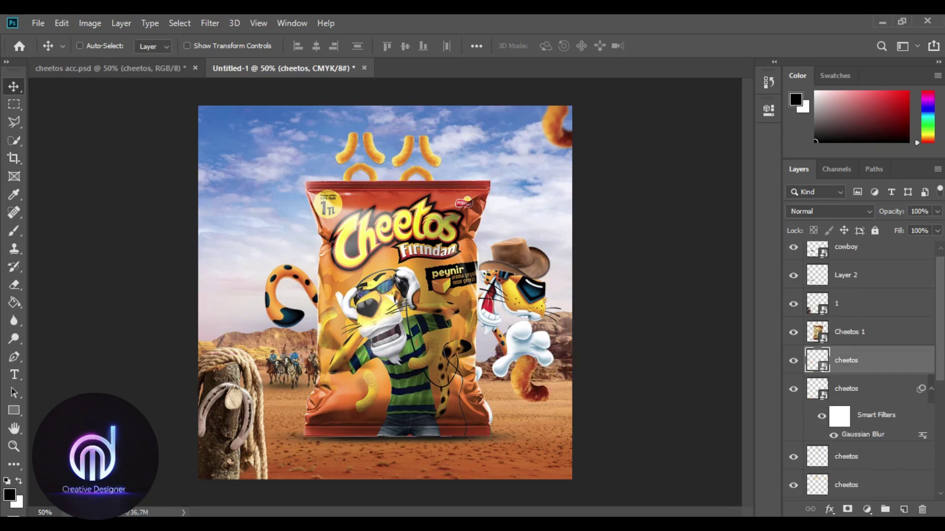
pyautogui.hotkey('alt', '[')
pyautogui.hotkey('ctrl', 'j')
# Move the blurred puff copy lower right beside the bag.
pyautogui.moveTo(494, 404); pyautogui.dragTo(492, 433)
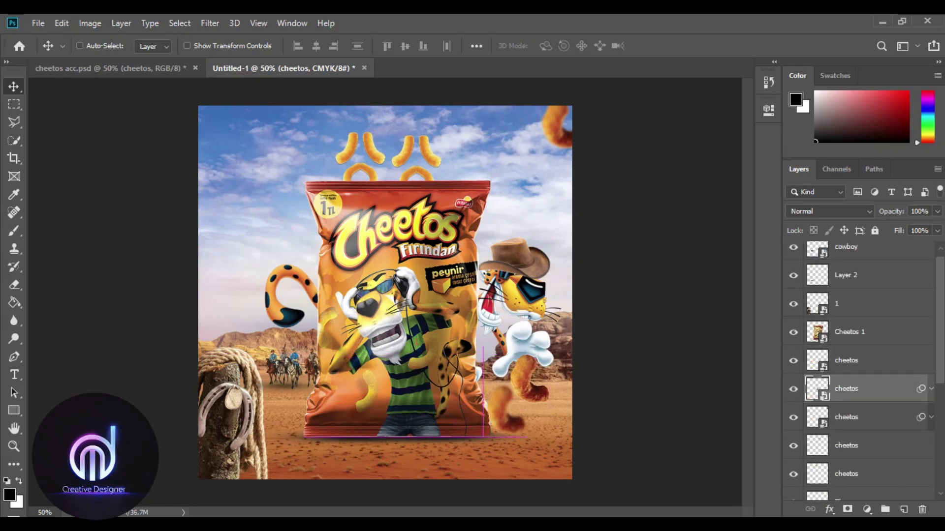
pyautogui.hotkey('ctrl', 't')
pyautogui.press('Return')
pyautogui.moveTo(546, 419); pyautogui.dragTo(553, 426)
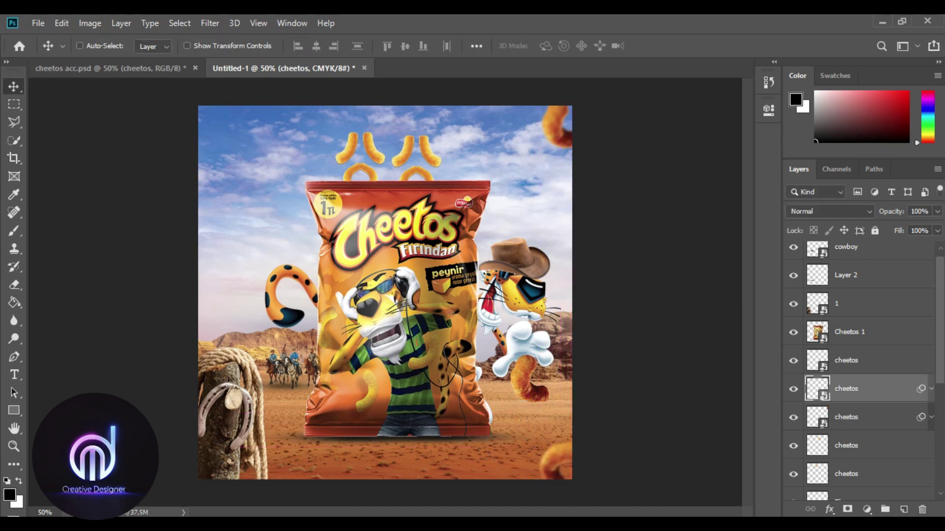
pyautogui.hotkey('alt', 'Tab')
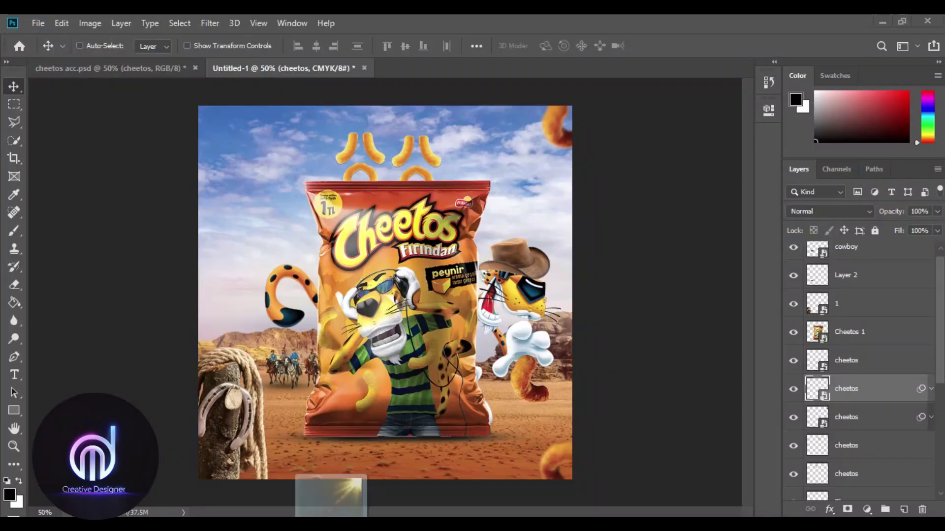
# Place the lens-flare image, flip it horizontally, position it top-left, and set it to Screen blending.
pyautogui.moveTo(380, 116); pyautogui.dragTo(327, 492)
pyautogui.moveTo(298, 157); pyautogui.dragTo(328, 160)
pyautogui.rightClick(327, 172)
pyautogui.click(390, 332)
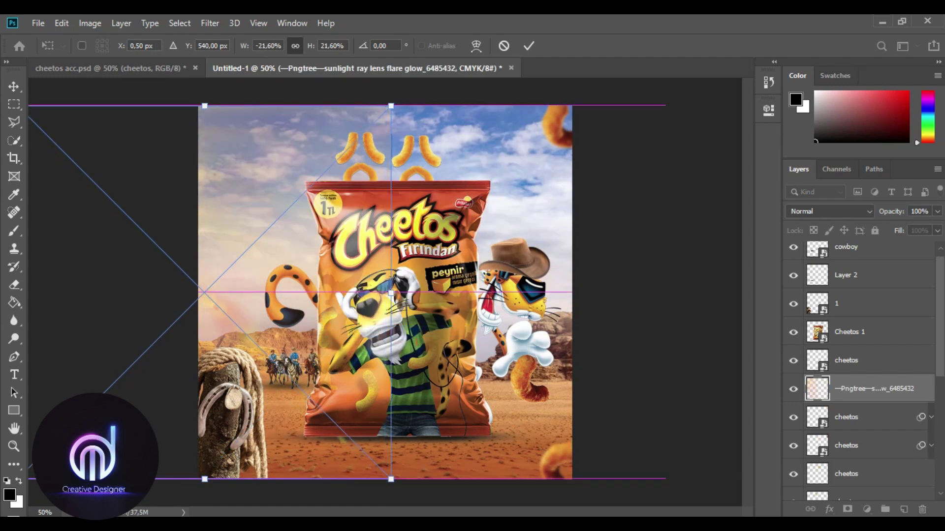
pyautogui.moveTo(274, 213); pyautogui.dragTo(296, 227)
pyautogui.press('Return')
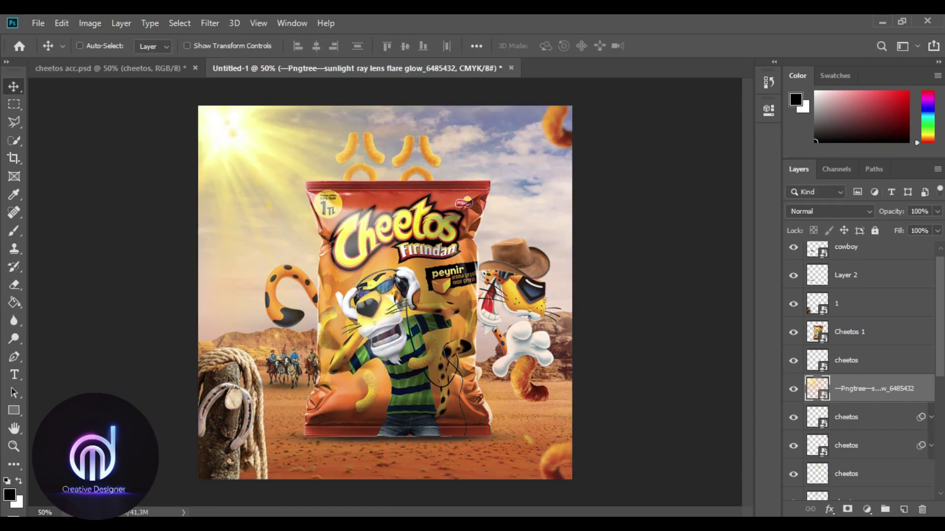
pyautogui.click(831, 211)
pyautogui.click(812, 288)
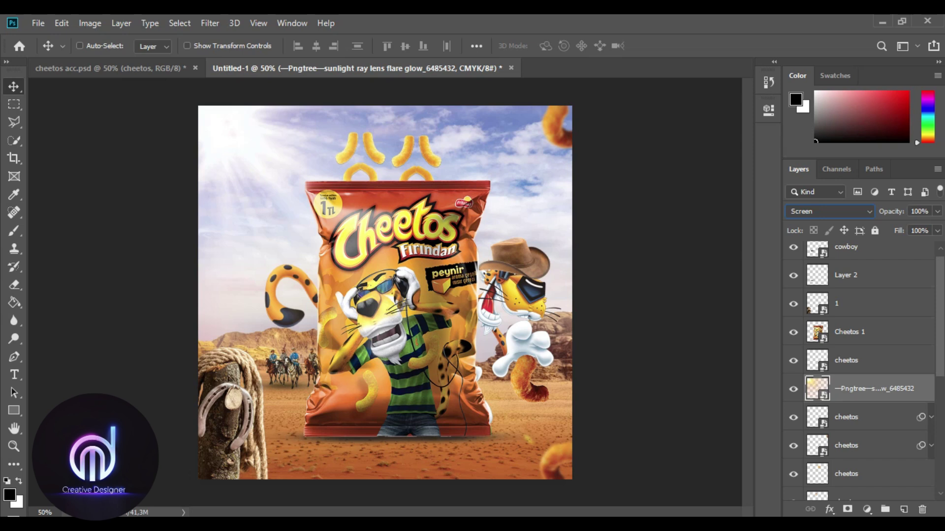
# Add a Curves adjustment for the Cheetos 1 bag layer and bend its curve.
pyautogui.scroll(1, 861, 369)
pyautogui.click(856, 341)
pyautogui.click(867, 510)
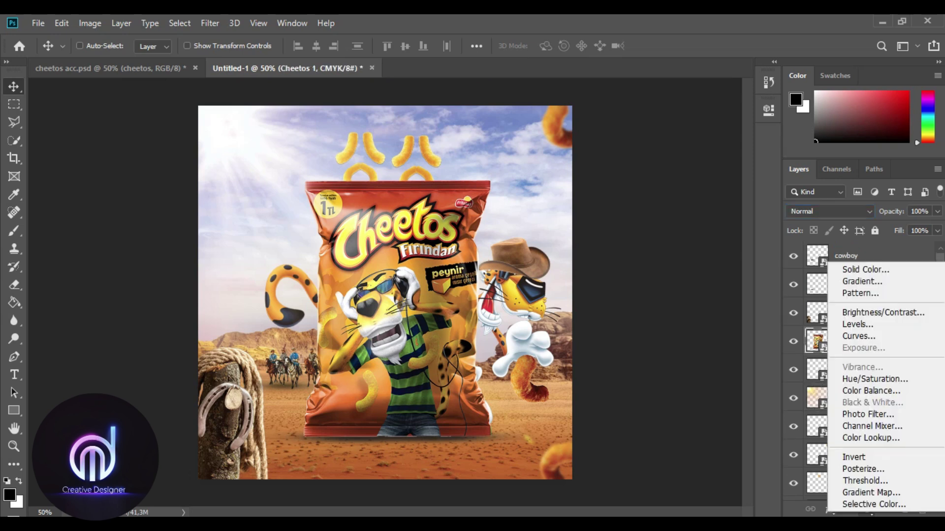
pyautogui.moveTo(662, 253); pyautogui.dragTo(650, 246)
# Clip the Curves adjustments to the Cheetos 1 bag layer and the TL layer.
pyautogui.click(649, 339)
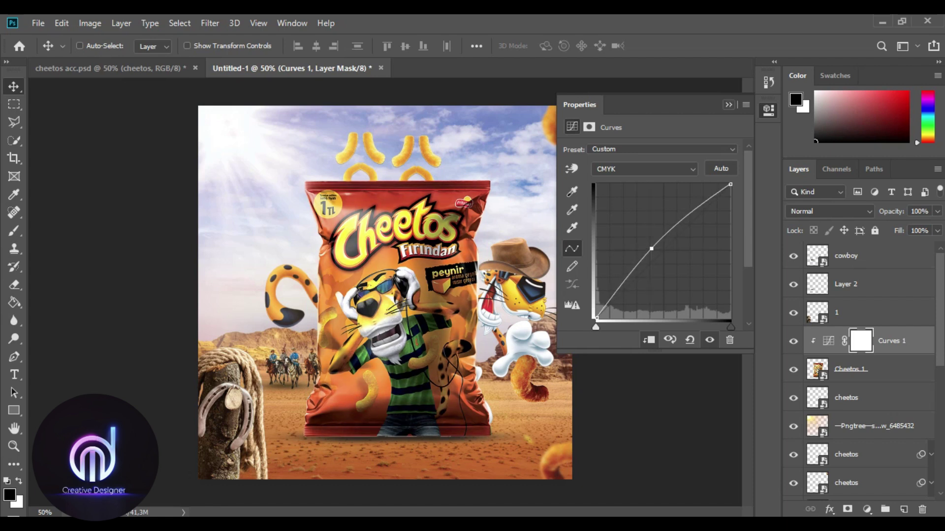
pyautogui.scroll(-3, 861, 369)
pyautogui.scroll(-3, 862, 369)
pyautogui.scroll(5, 861, 369)
pyautogui.scroll(-1, 861, 369)
pyautogui.scroll(2, 862, 369)
pyautogui.scroll(-5, 861, 369)
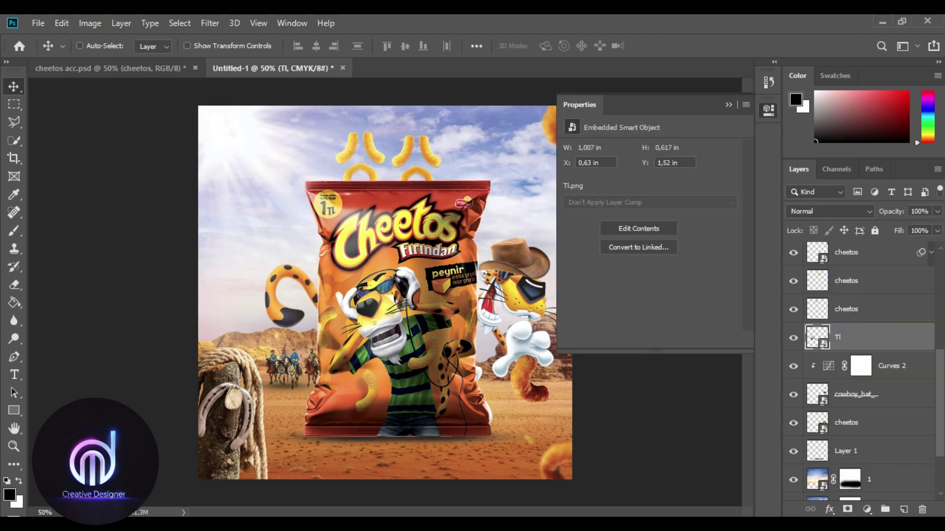
pyautogui.hotkey('ctrl', 'alt', 'g')
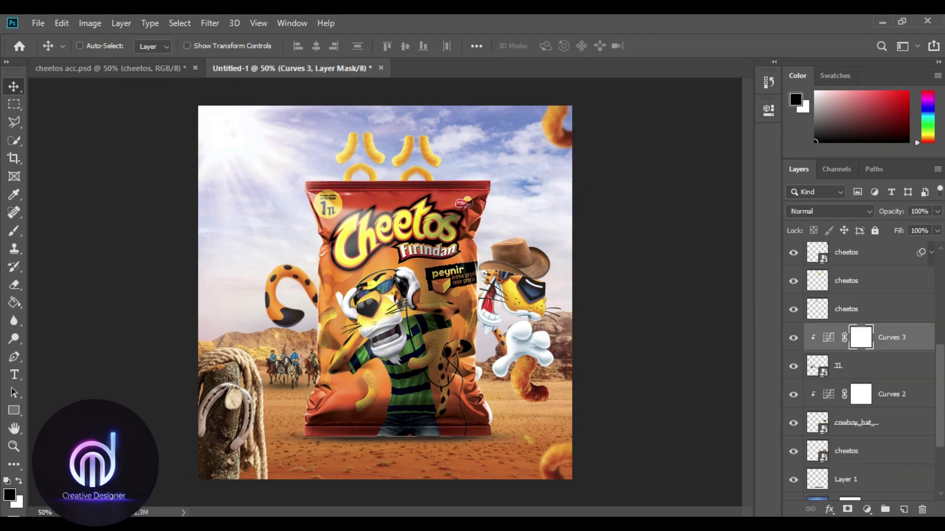
# Add a Curves adjustment clipped to the cheetos puff layer and bend its curve.
pyautogui.scroll(-3, 859, 369)
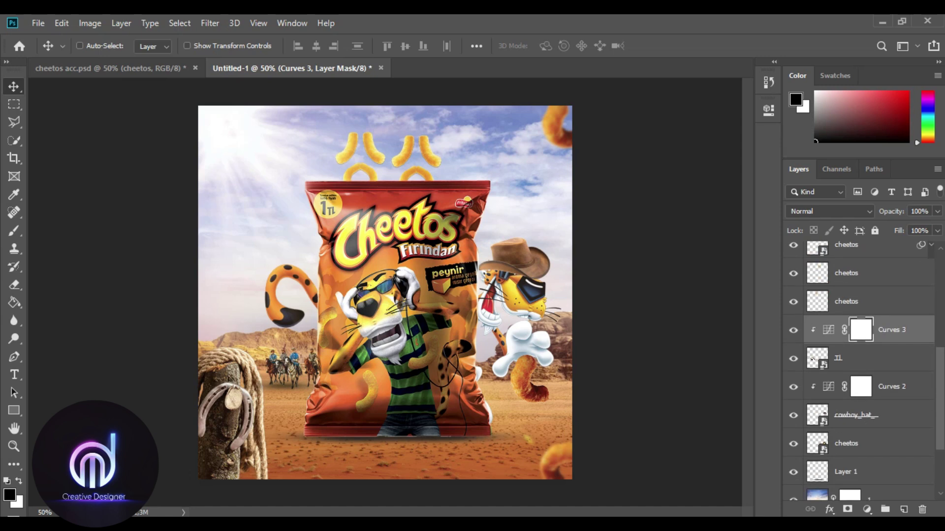
pyautogui.scroll(-5, 858, 369)
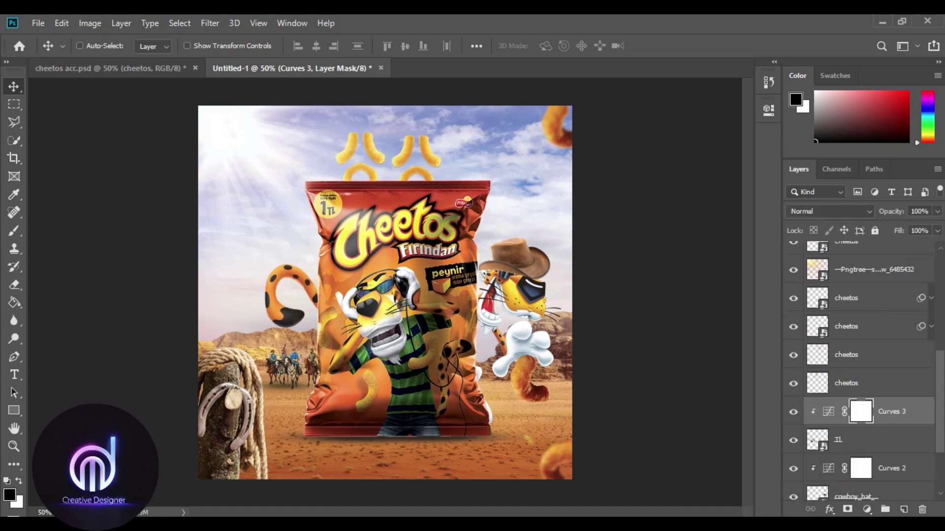
pyautogui.hotkey('alt', '[')
pyautogui.hotkey('alt', '[')
pyautogui.hotkey('alt', '[')
pyautogui.hotkey('alt', '[')
pyautogui.click(867, 510)
pyautogui.click(844, 342)
pyautogui.hotkey('ctrl', 'alt', 'g')
pyautogui.moveTo(654, 258); pyautogui.dragTo(652, 244)
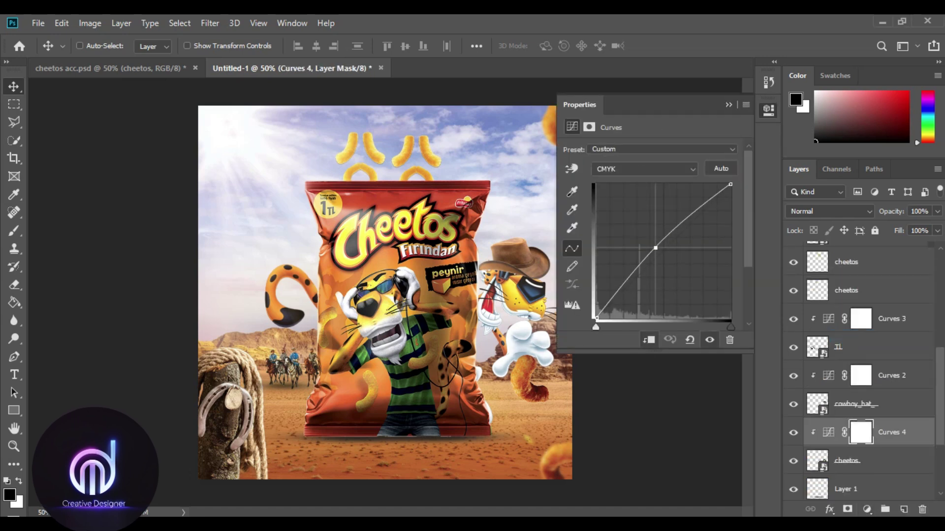
pyautogui.click(728, 104)
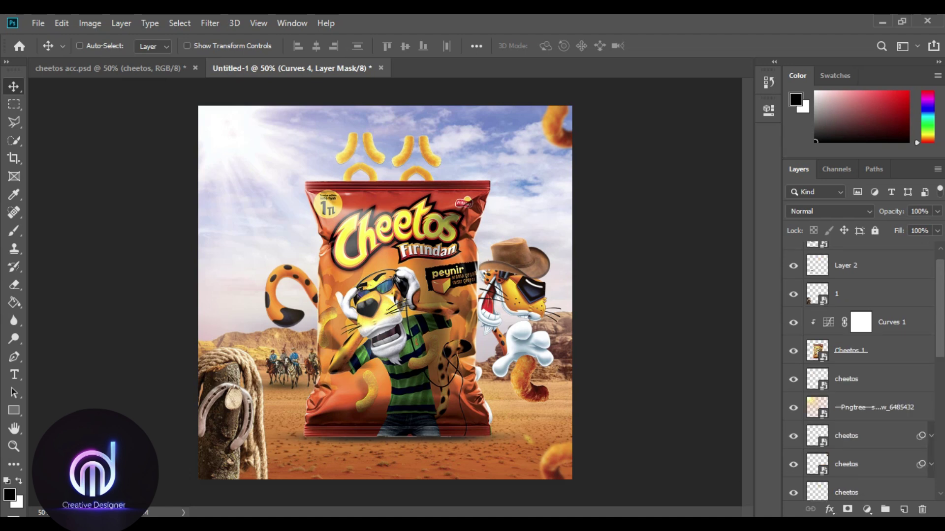
# Try a Color Lookup adjustment above the top cowboy layer, then undo it.
pyautogui.scroll(10, 812, 348)
pyautogui.click(857, 256)
pyautogui.click(867, 509)
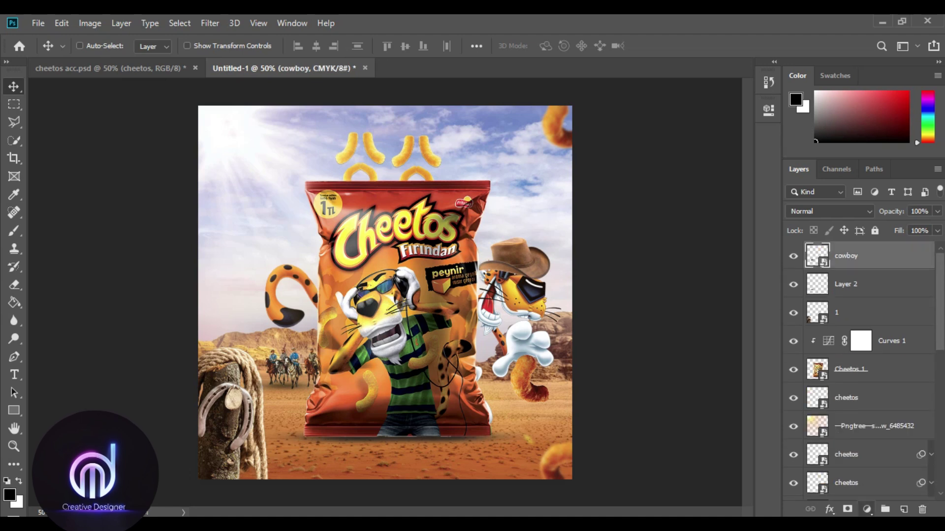
pyautogui.click(856, 442)
pyautogui.hotkey('ctrl', 'z')
# Stamp a merged copy of all visible layers (Ctrl+Alt+Shift+E) on top of the stack.
pyautogui.hotkey('alt', 't')
pyautogui.press('Escape')
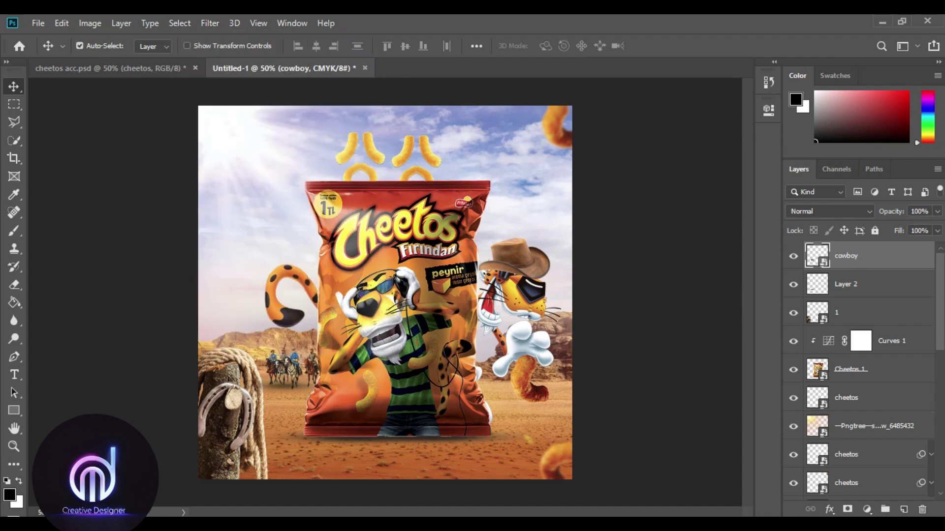
pyautogui.hotkey('ctrl', 'alt', 'shift', 'e')
pyautogui.click(867, 509)
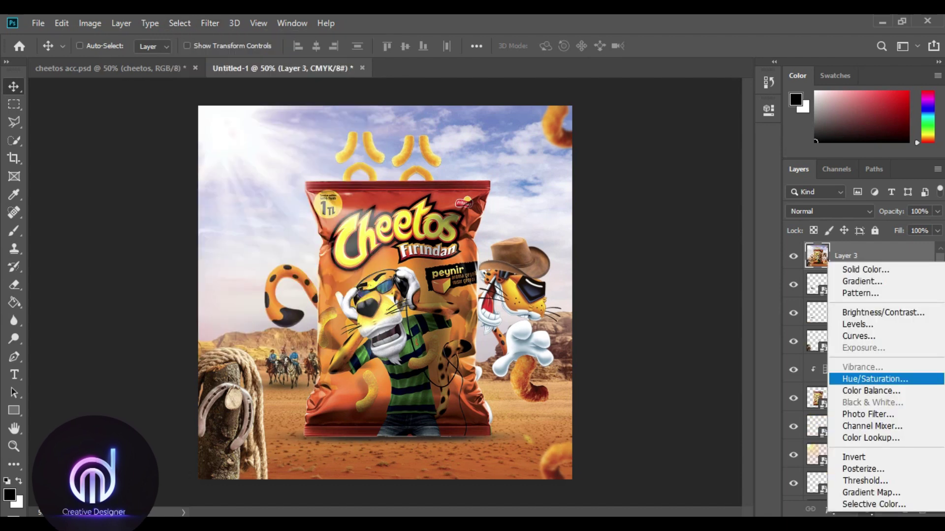
# Add a Color Balance adjustment with Cyan/Red +40 and Magenta/Green +26.
pyautogui.click(871, 391)
pyautogui.moveTo(588, 181)
pyautogui.mouseDown()
pyautogui.moveTo(658, 181)
pyautogui.moveTo(649, 203)
pyautogui.moveTo(656, 204)
pyautogui.mouseUp()
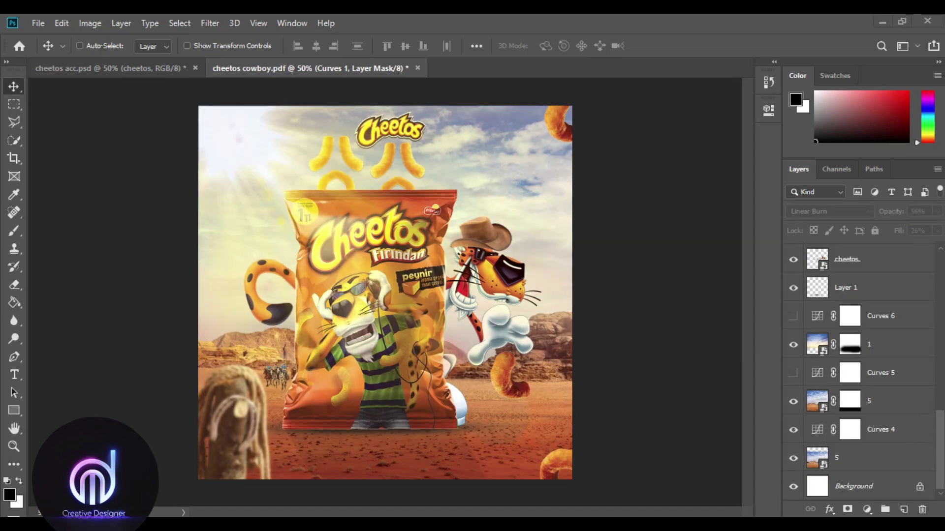
pyautogui.scroll(3, 861, 374)
pyautogui.scroll(2, 862, 374)
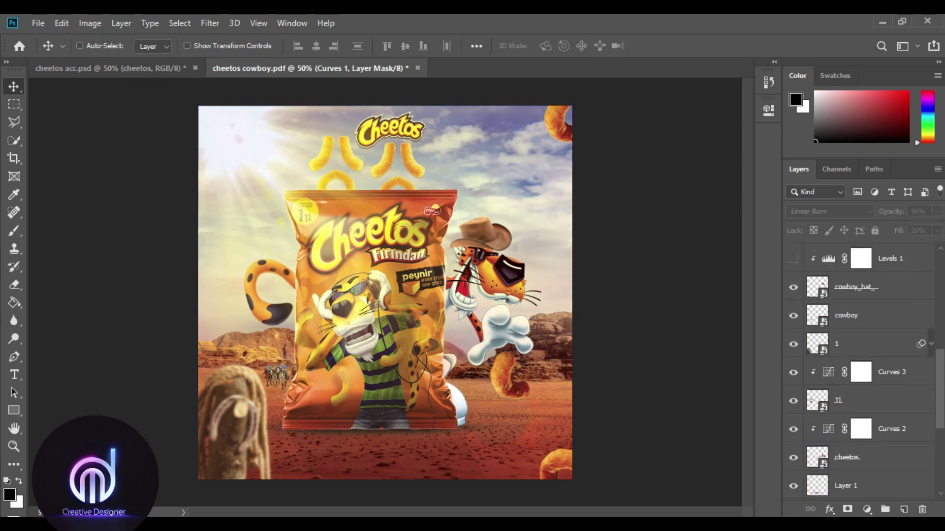
pyautogui.scroll(3, 861, 374)
pyautogui.scroll(3, 861, 374)
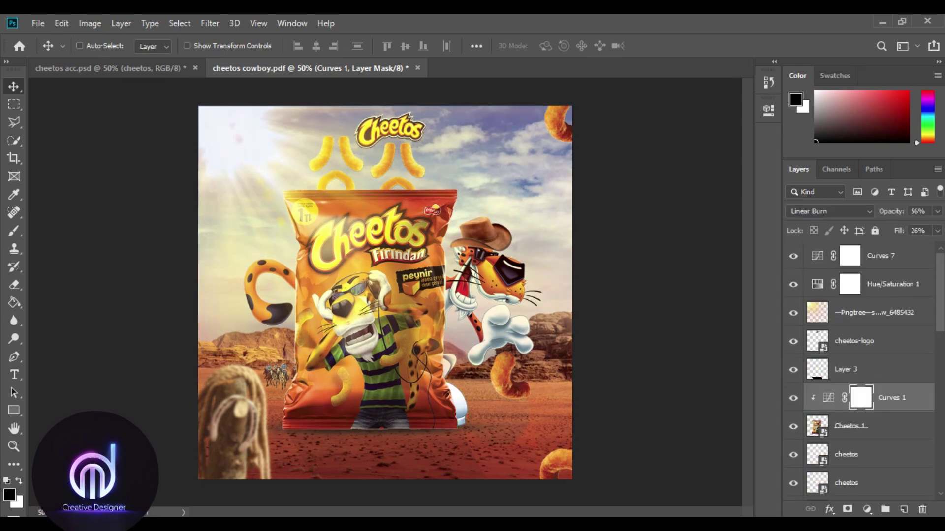
# Review the settings of the Curves 7, Hue/Saturation 1 and Curves 1 adjustments.
pyautogui.click(880, 256)
pyautogui.doubleClick(850, 255)
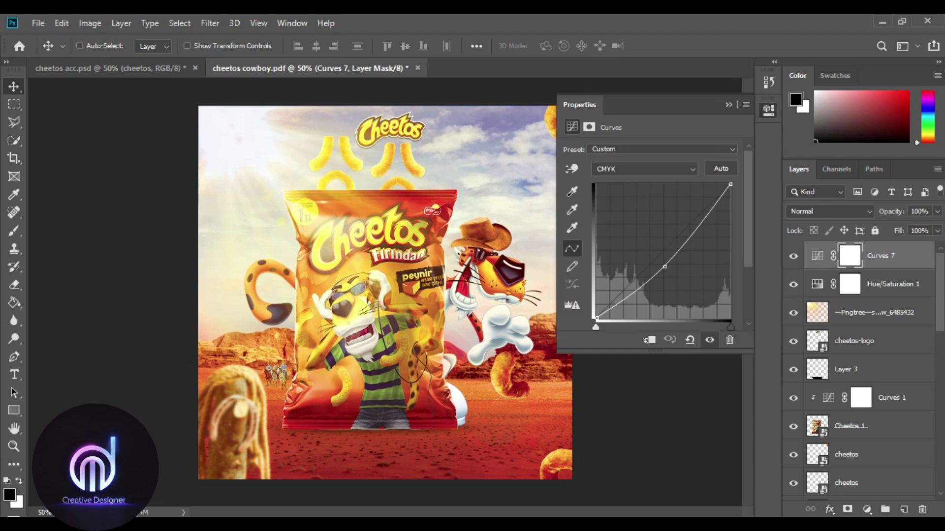
pyautogui.doubleClick(850, 284)
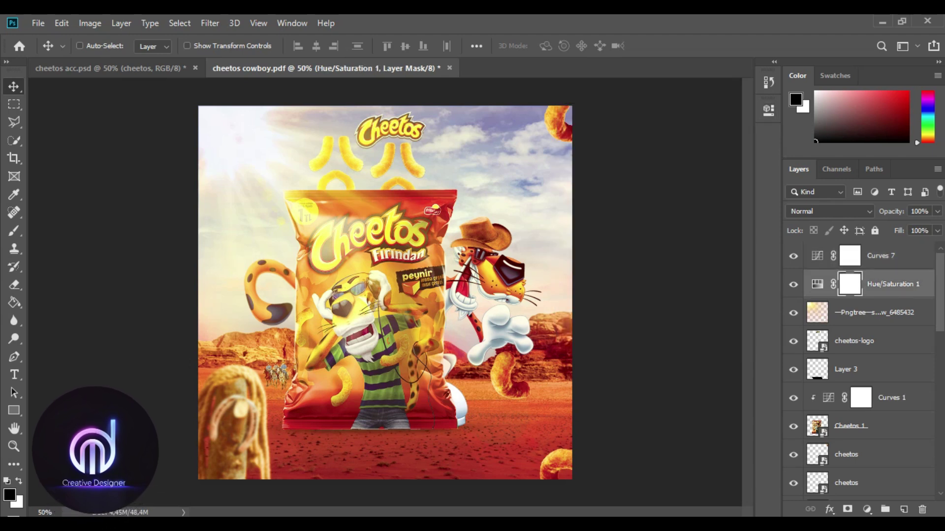
pyautogui.scroll(-3, 861, 374)
pyautogui.doubleClick(829, 322)
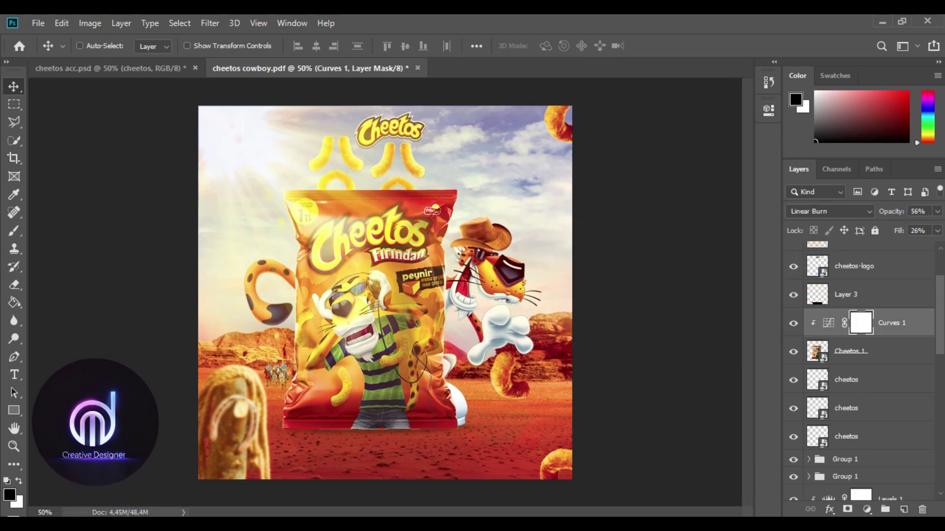
pyautogui.scroll(-3, 861, 374)
pyautogui.scroll(-5, 861, 374)
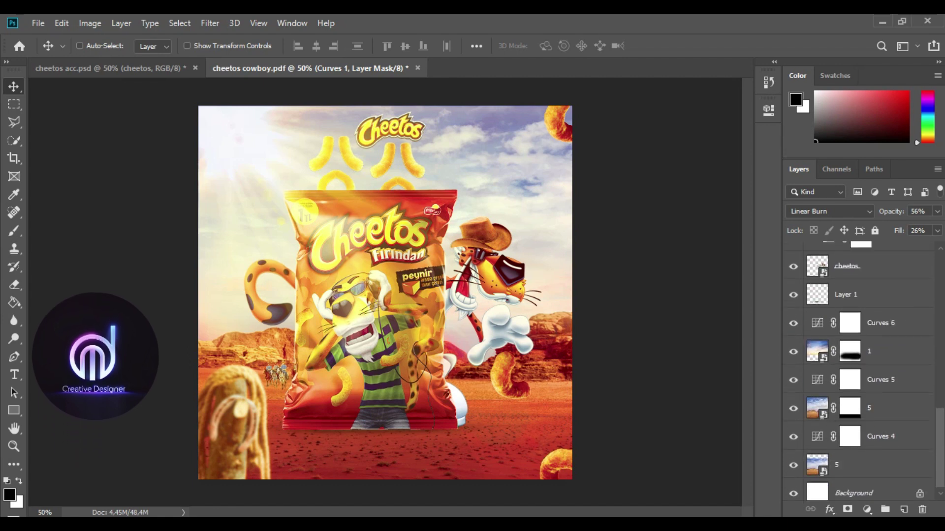
pyautogui.click(38, 23)
# Save the poster as a JPEG on the Bureau desktop and open the saved copy.
pyautogui.click(54, 177)
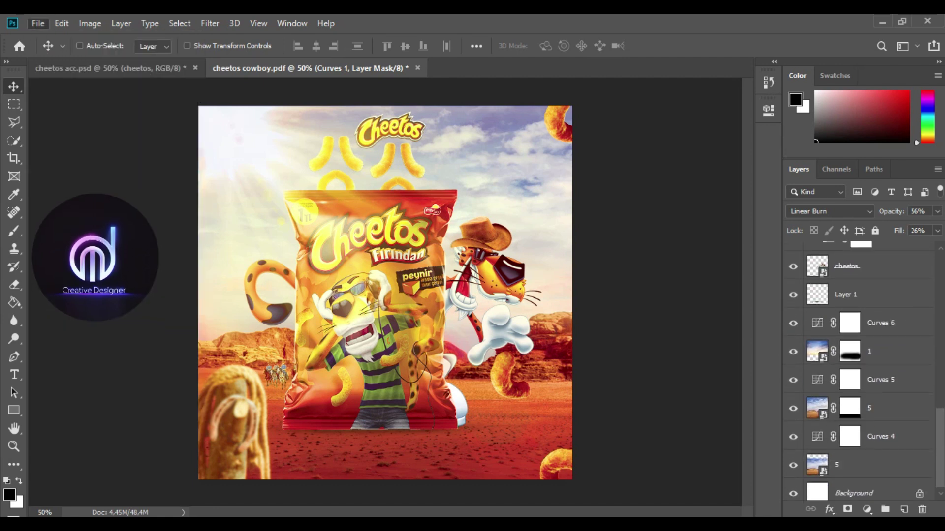
pyautogui.click(55, 111)
pyautogui.click(278, 293)
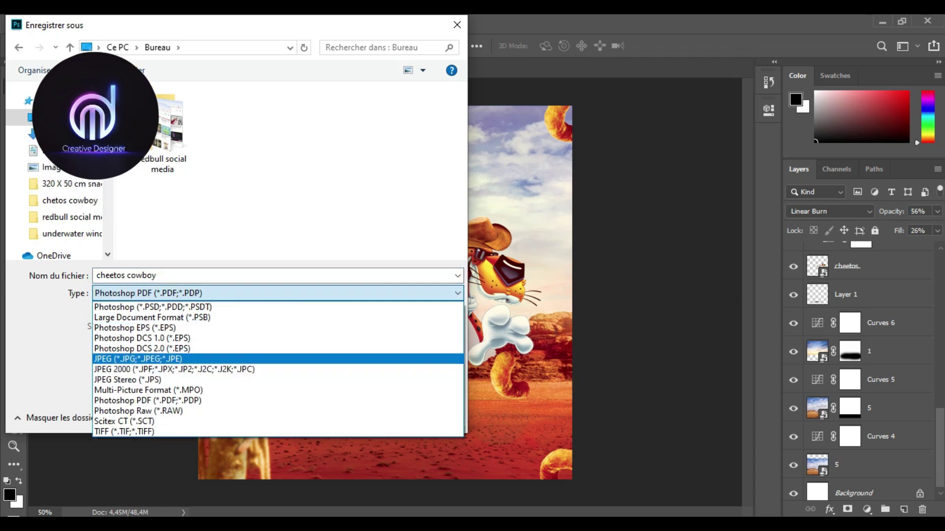
pyautogui.click(147, 359)
pyautogui.doubleClick(231, 126)
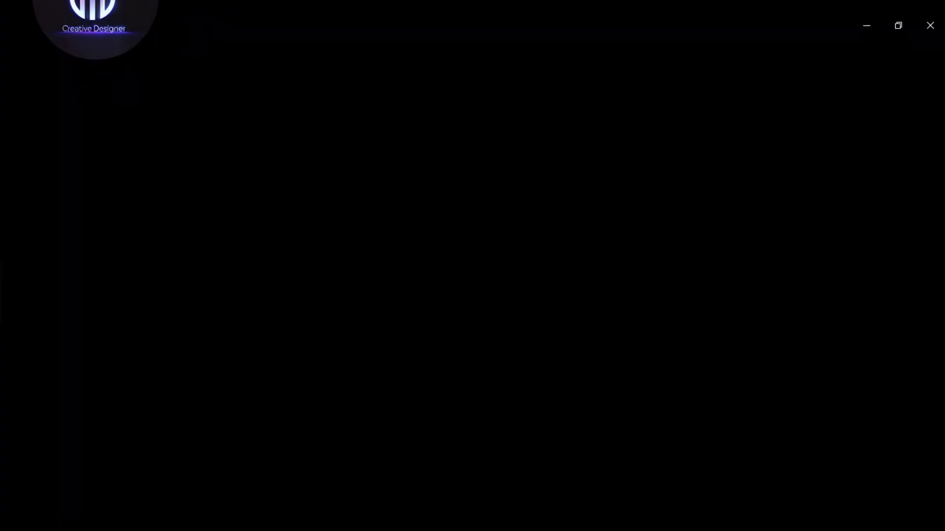